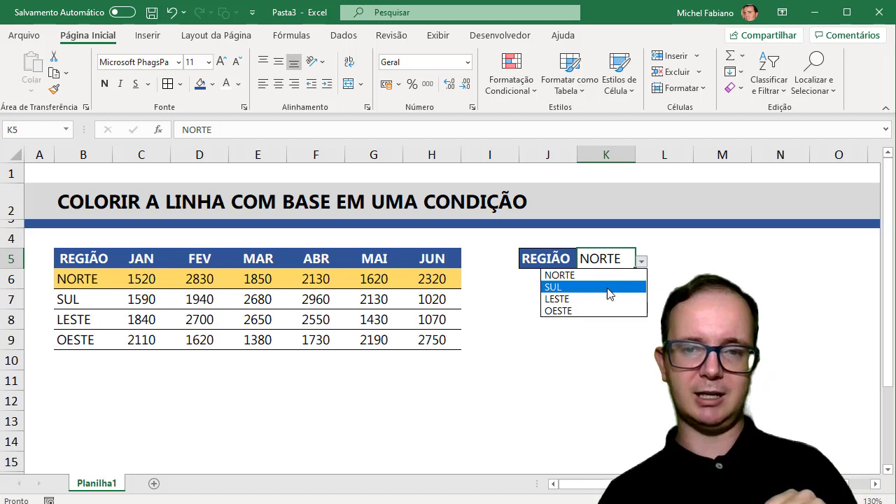
Choose SUL as the region in cell K5
{"action": "left_click", "coordinate": [609, 288]}
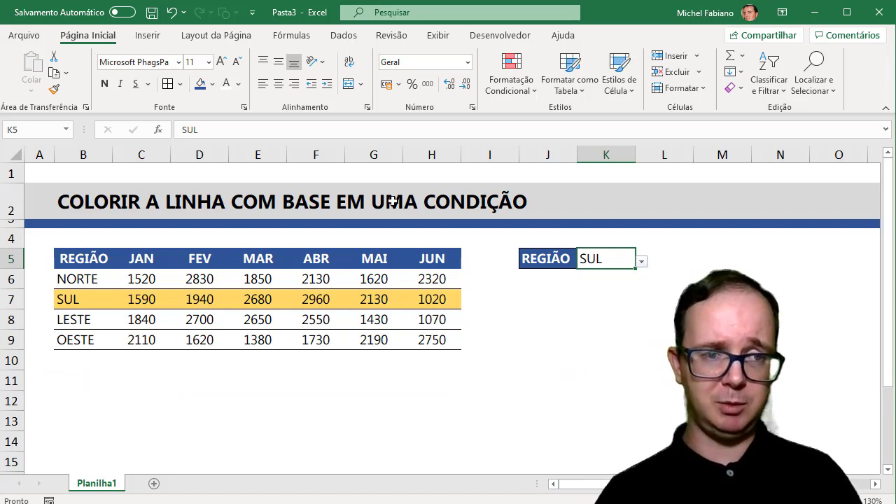
Copy the table B5:H9 and paste it as values only at B2 of a new sheet
{"action": "left_click_drag", "start_coordinate": [87, 258], "coordinate": [420, 333]}
{"action": "key", "text": "ctrl+c"}
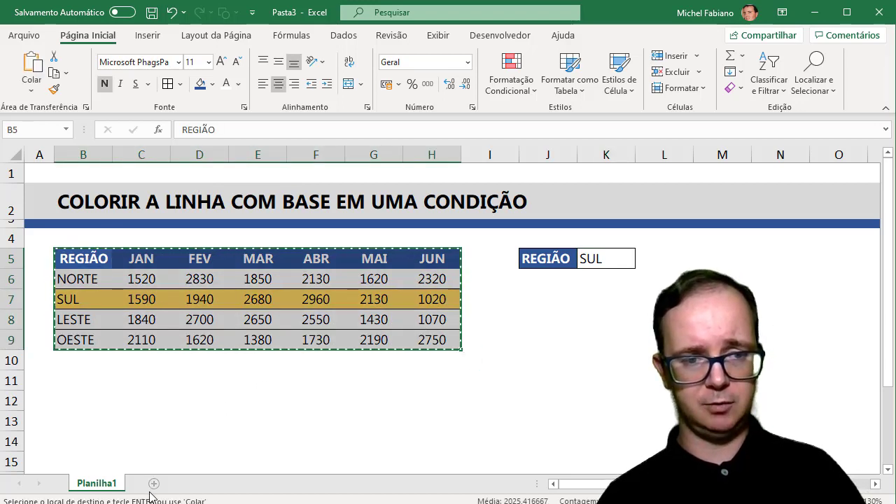
{"action": "left_click", "coordinate": [154, 483]}
{"action": "left_click", "coordinate": [82, 182]}
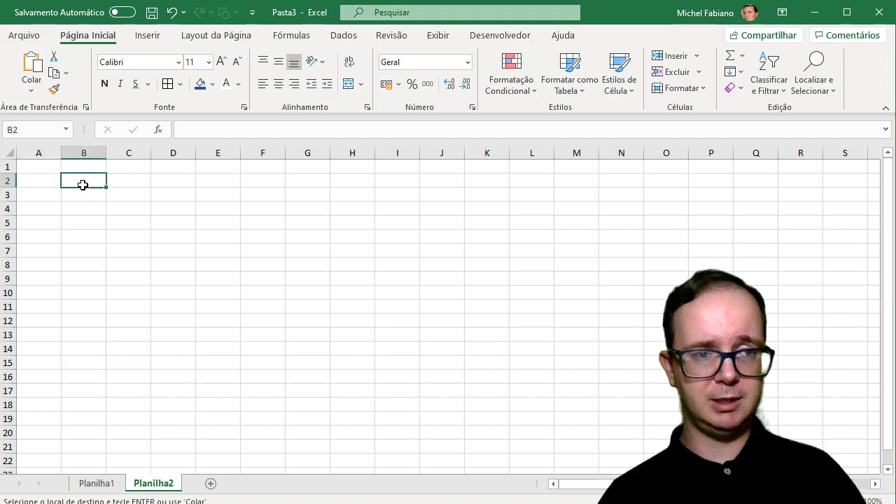
{"action": "key", "text": "ctrl+v"}
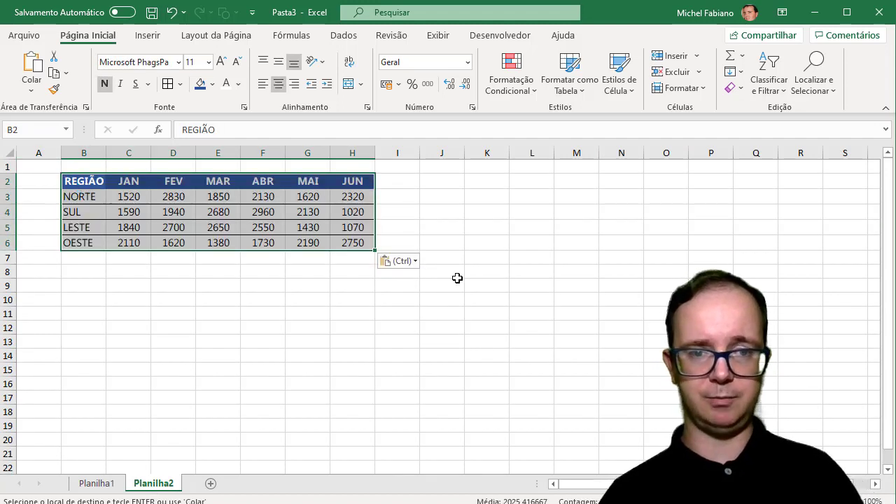
{"action": "left_click", "coordinate": [410, 264]}
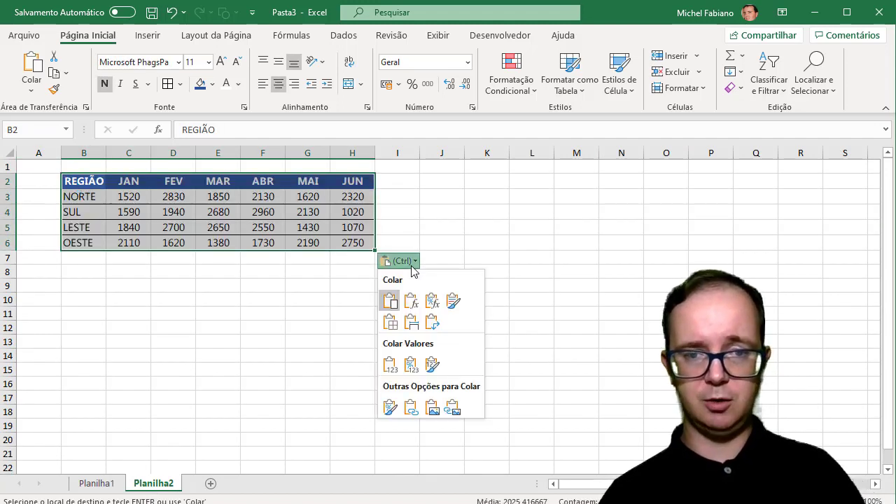
{"action": "left_click", "coordinate": [392, 365]}
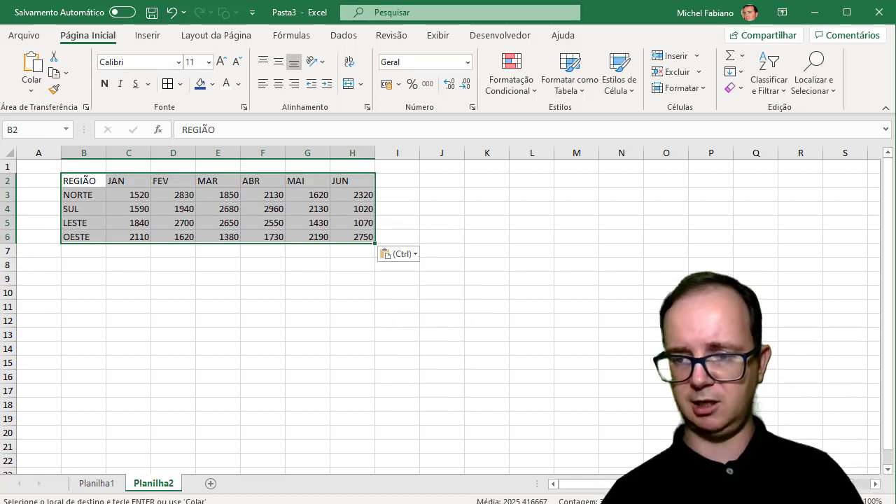
Give the header row B2:H2 a dark blue fill with white text and apply all borders to B2:H6
{"action": "scroll", "coordinate": [222, 164], "scroll_direction": "up", "scroll_amount": 5}
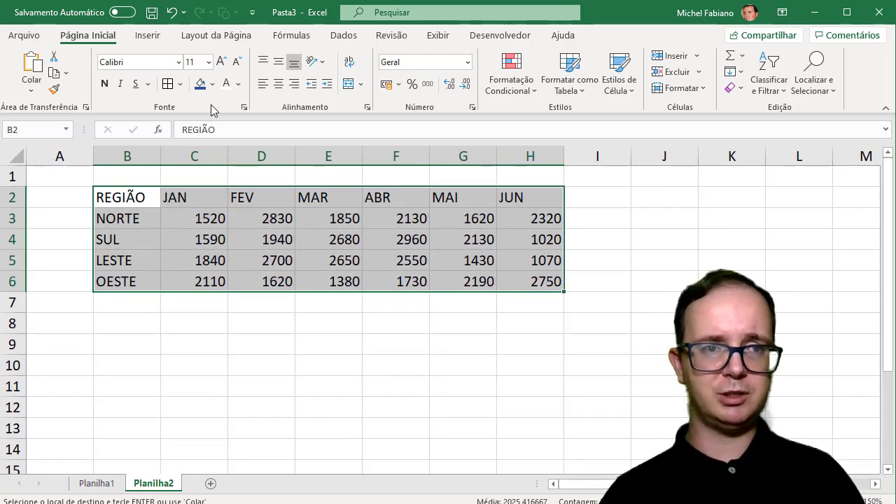
{"action": "left_click_drag", "start_coordinate": [124, 193], "coordinate": [532, 192]}
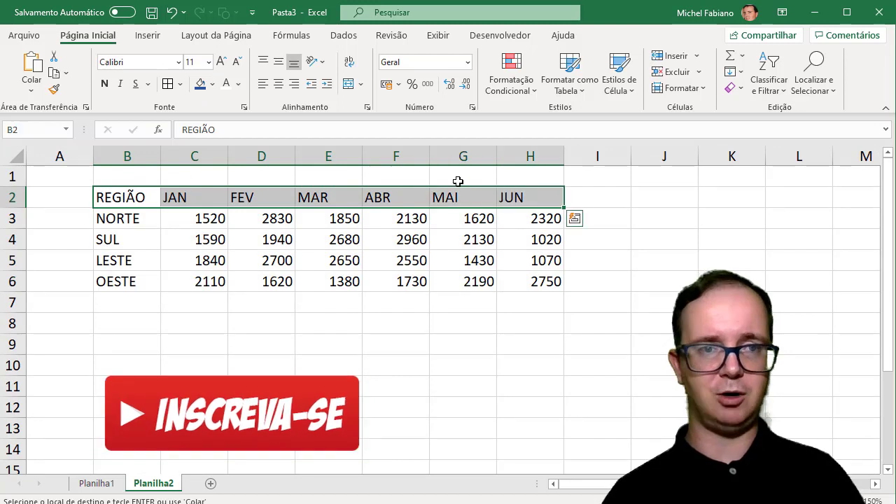
{"action": "left_click", "coordinate": [200, 83]}
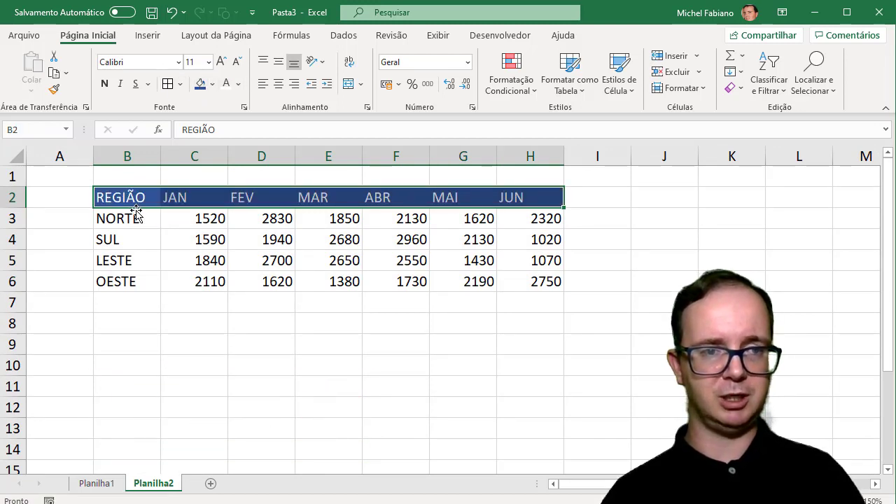
{"action": "left_click_drag", "start_coordinate": [133, 196], "coordinate": [522, 283]}
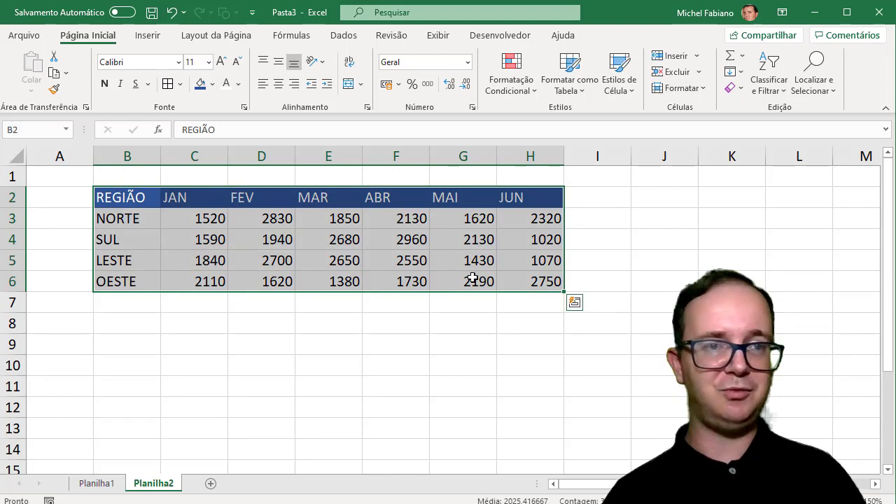
{"action": "left_click", "coordinate": [167, 83]}
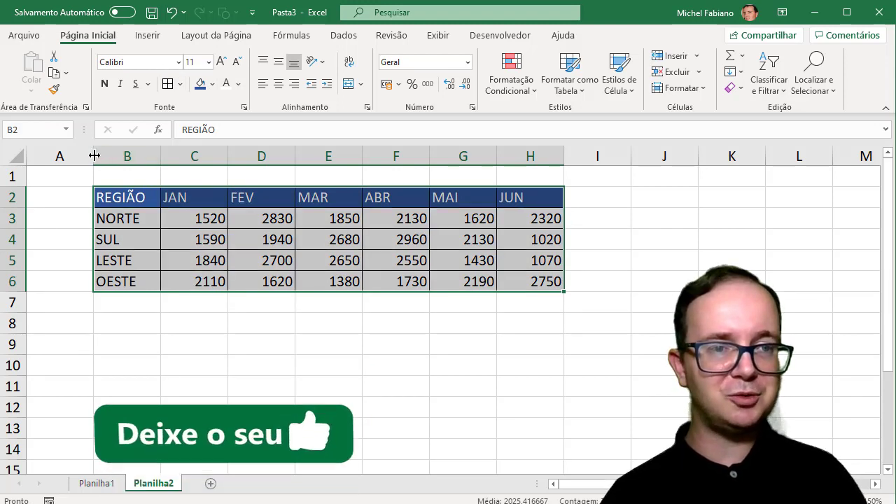
Narrow column A to about half its width and enter REGIÃO in J2 as a label styled like the blue table header
{"action": "left_click_drag", "start_coordinate": [94, 155], "coordinate": [60, 155]}
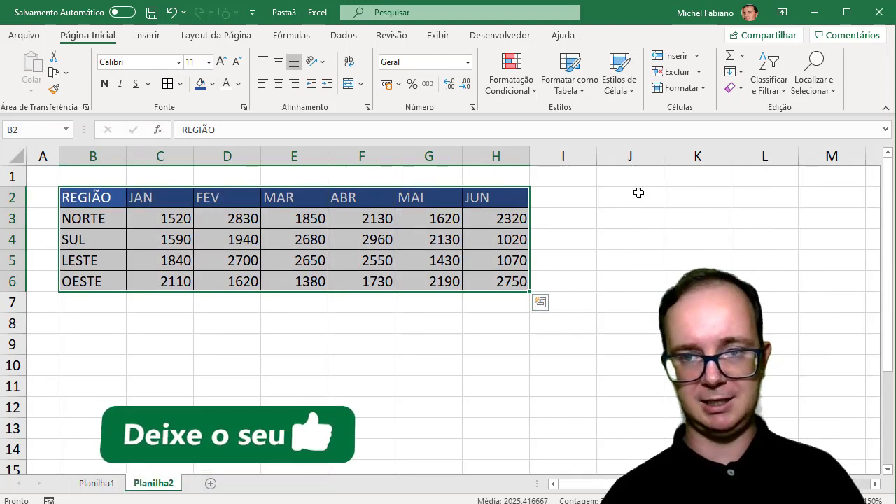
{"action": "left_click", "coordinate": [634, 193]}
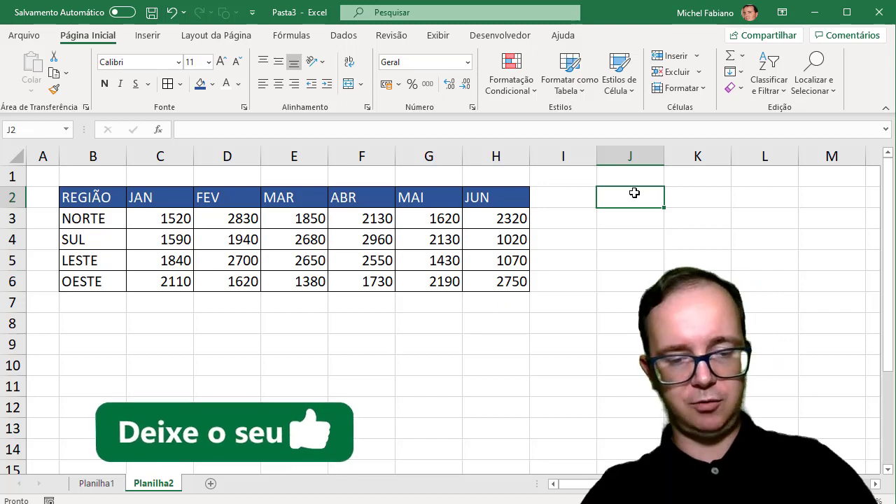
{"action": "type", "text": "REGIÃO"}
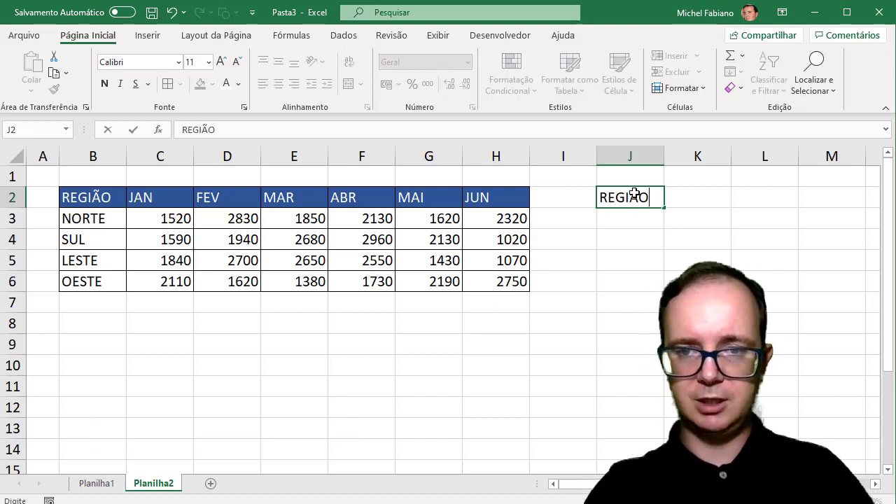
Add a data validation list to cell K2 using the region names in B3:B6 as its source
{"action": "left_click", "coordinate": [707, 198]}
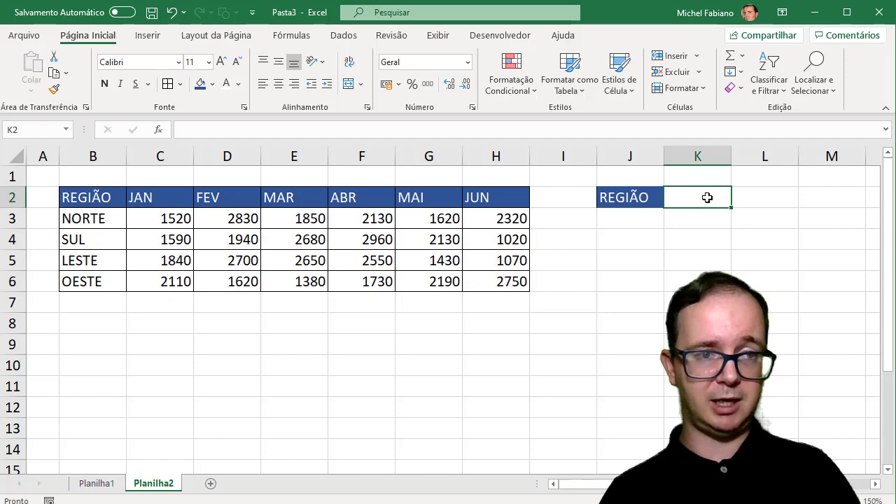
{"action": "left_click", "coordinate": [346, 35]}
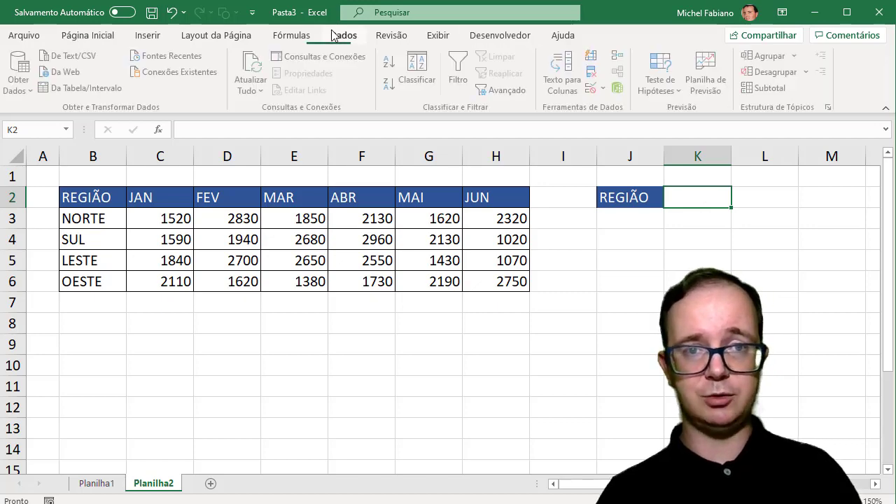
{"action": "left_click", "coordinate": [605, 88]}
{"action": "left_click", "coordinate": [622, 108]}
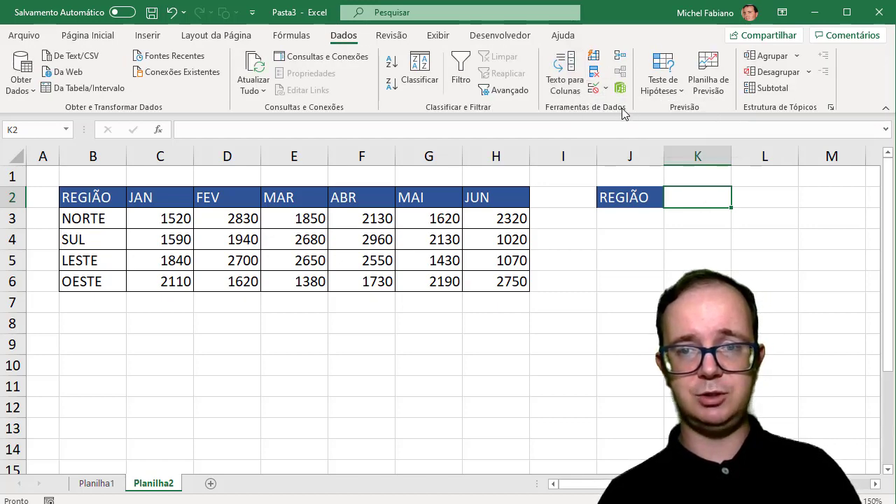
{"action": "left_click", "coordinate": [324, 202]}
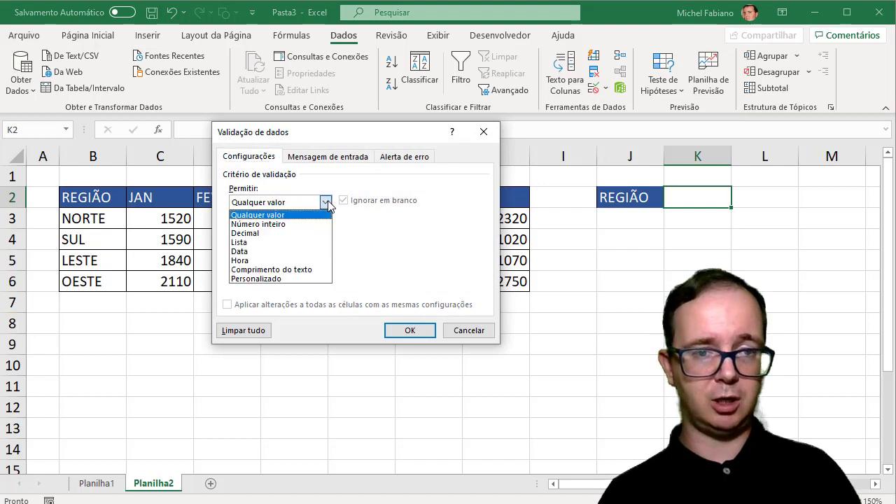
{"action": "left_click", "coordinate": [282, 242]}
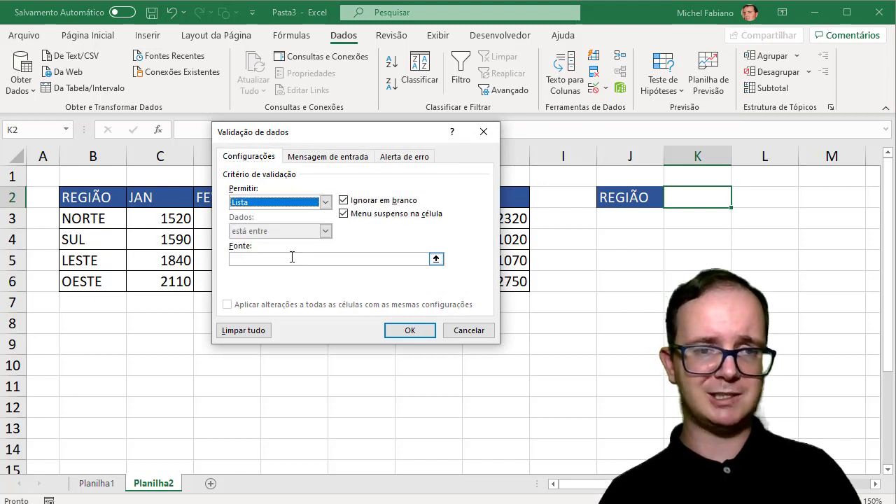
{"action": "left_click", "coordinate": [291, 259]}
{"action": "left_click_drag", "start_coordinate": [105, 220], "coordinate": [110, 279]}
{"action": "left_click", "coordinate": [409, 330]}
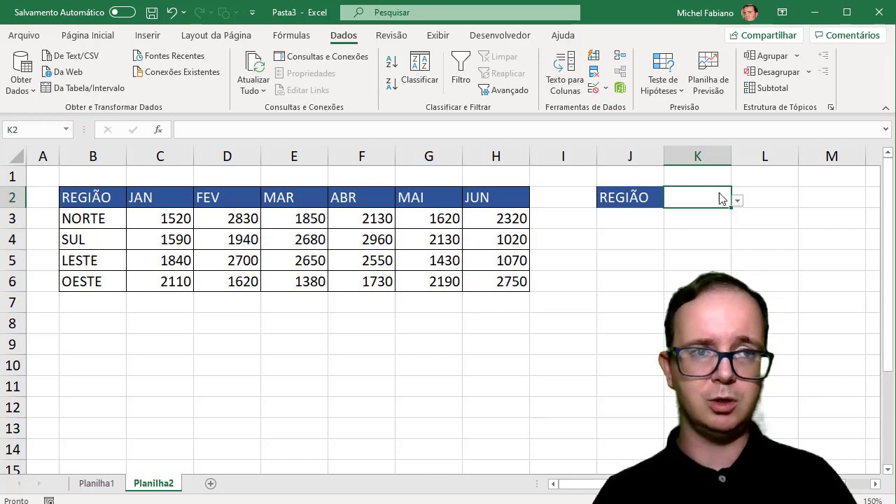
{"action": "left_click", "coordinate": [89, 37]}
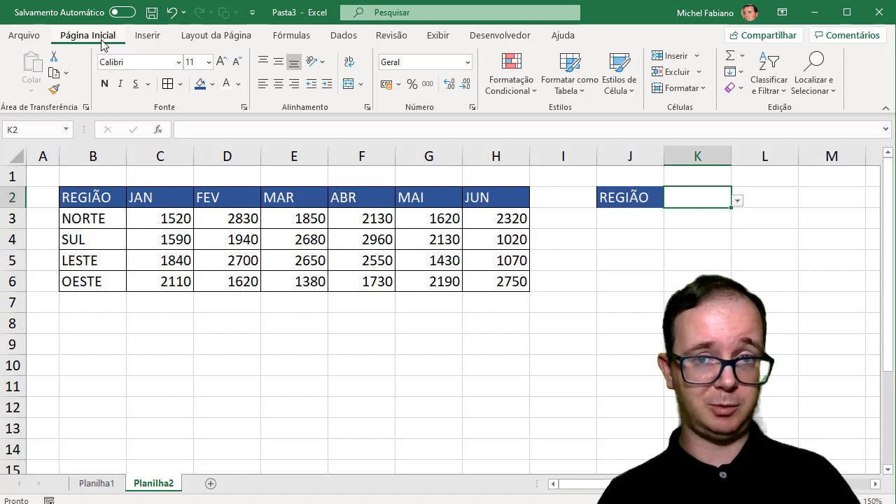
{"action": "left_click", "coordinate": [532, 87]}
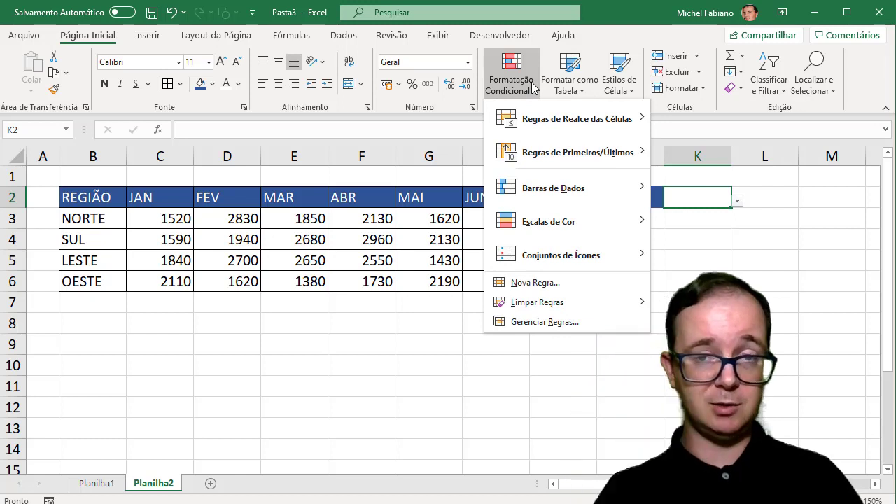
{"action": "left_click", "coordinate": [532, 87]}
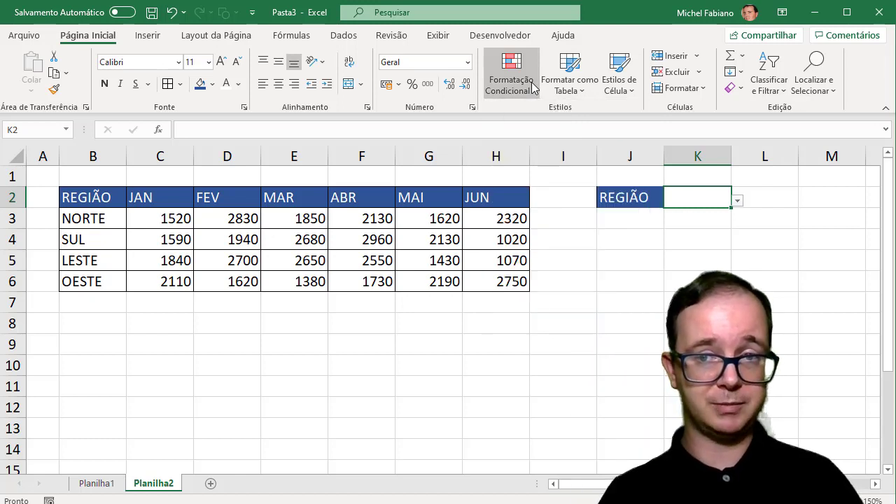
Choose SUL from the region list in K2 and select the matching table row B4:H4
{"action": "left_click", "coordinate": [738, 202]}
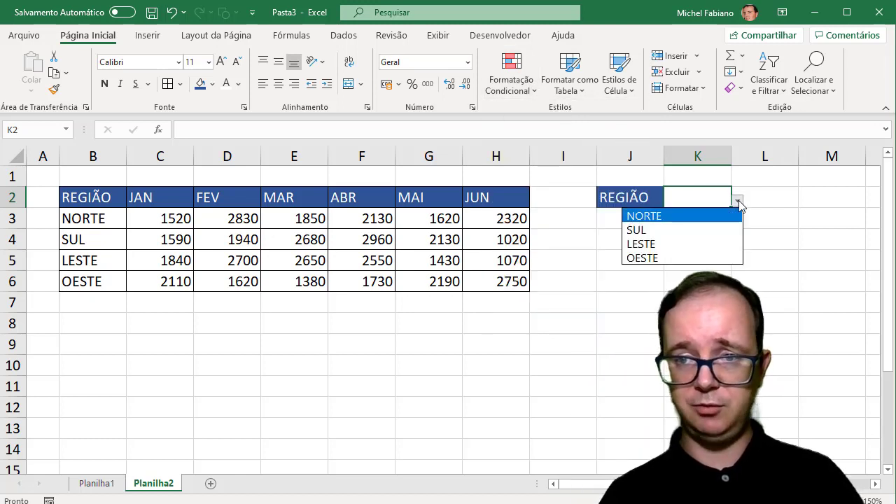
{"action": "left_click", "coordinate": [689, 231]}
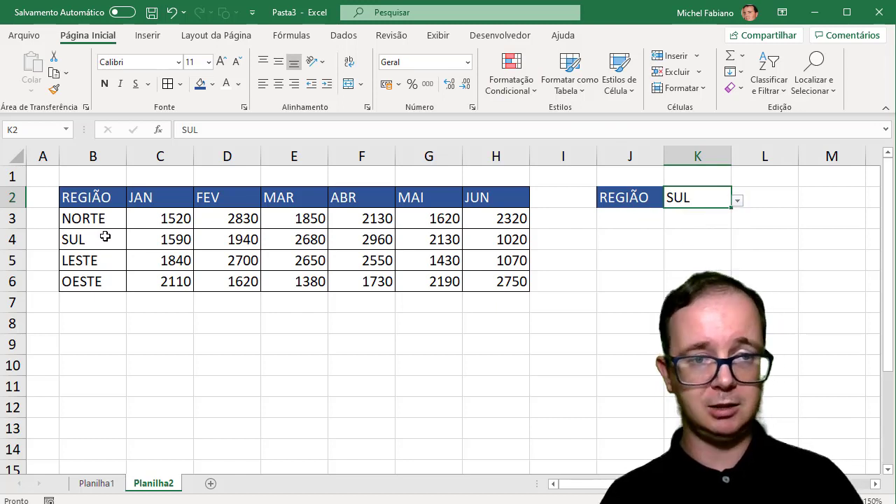
{"action": "left_click_drag", "start_coordinate": [106, 236], "coordinate": [516, 234]}
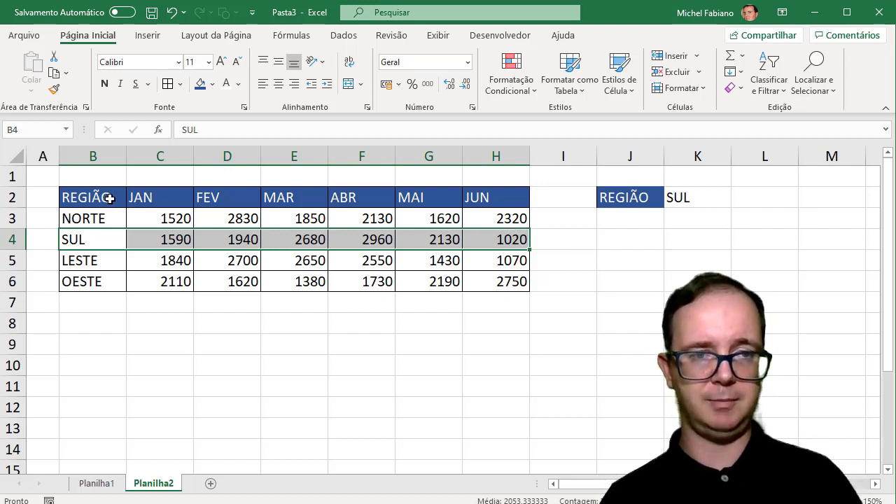
Start a new conditional formatting rule for B3:H6 that uses a formula to determine which cells to format
{"action": "left_click_drag", "start_coordinate": [105, 218], "coordinate": [514, 286]}
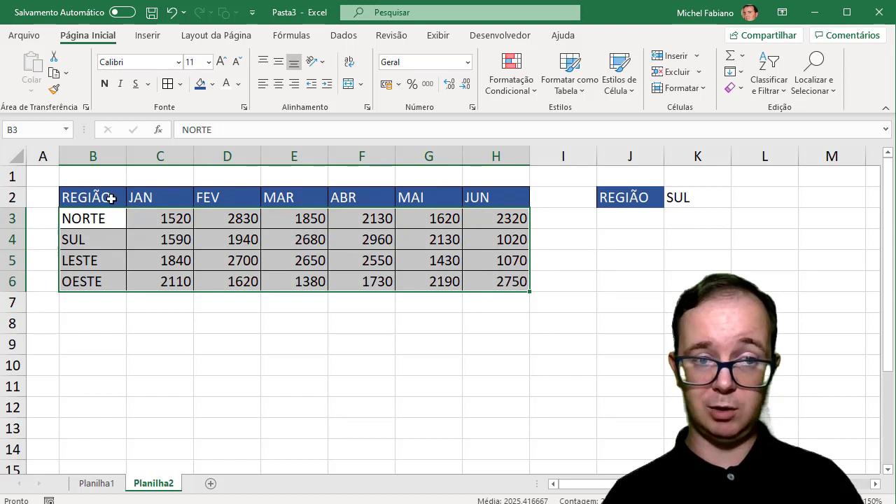
{"action": "left_click_drag", "start_coordinate": [96, 219], "coordinate": [484, 285]}
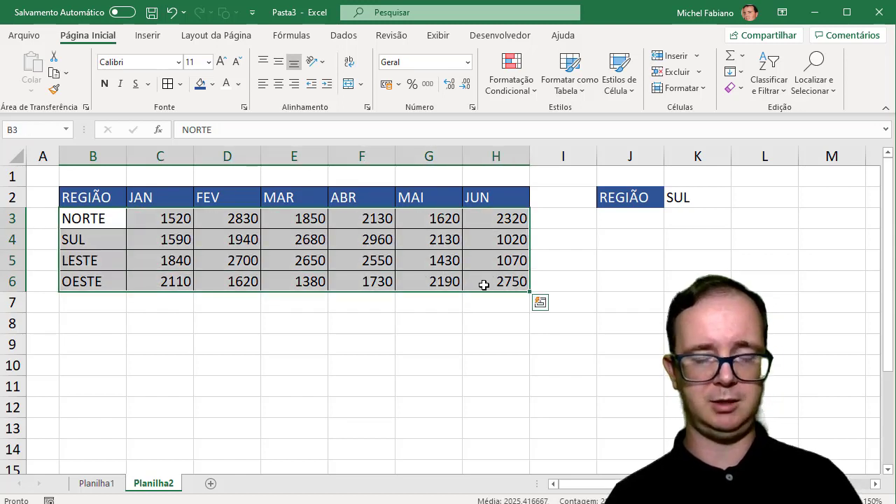
{"action": "left_click", "coordinate": [521, 82]}
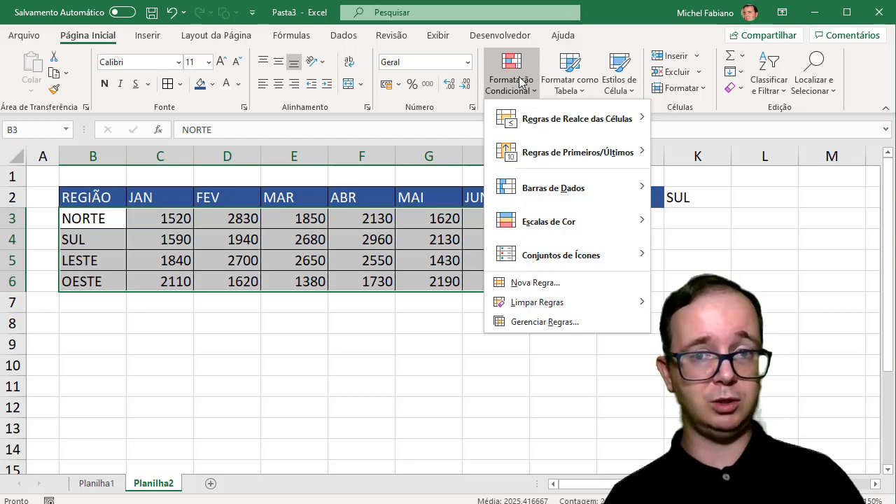
{"action": "left_click", "coordinate": [553, 283]}
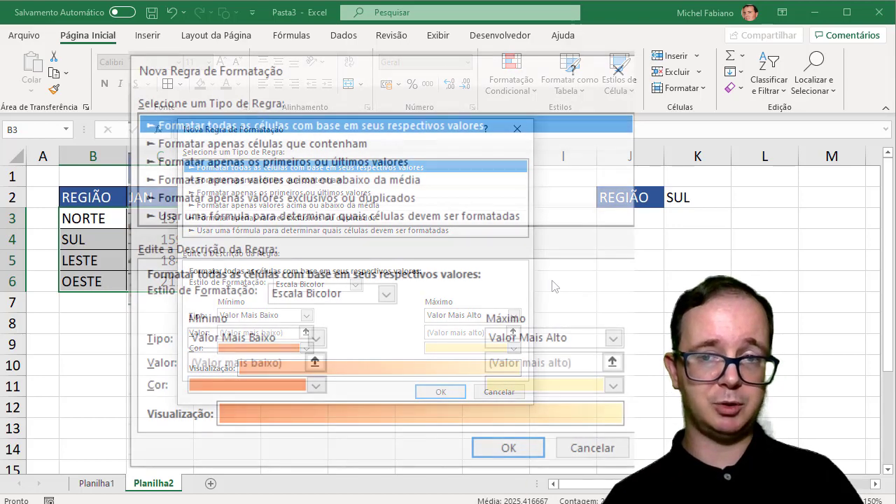
{"action": "left_click", "coordinate": [478, 216]}
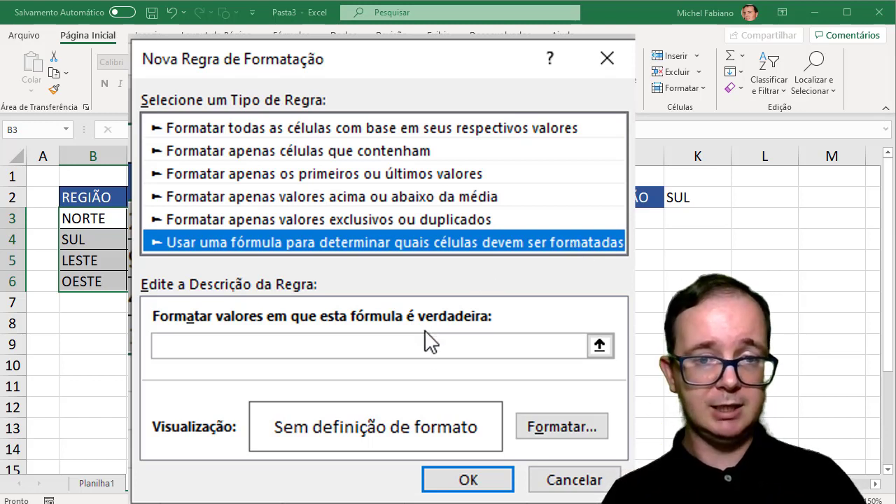
Enter =$B3=$K$2 as the formula of the new conditional formatting rule
{"action": "left_click", "coordinate": [435, 348]}
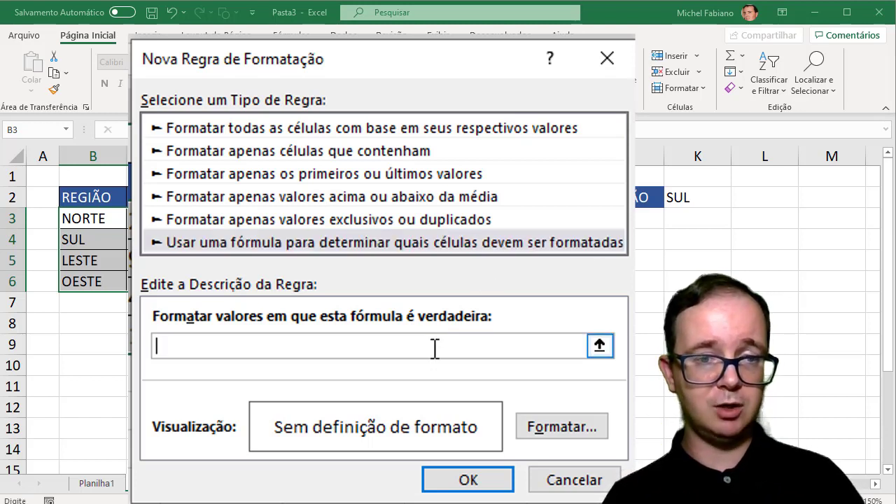
{"action": "left_click", "coordinate": [98, 218]}
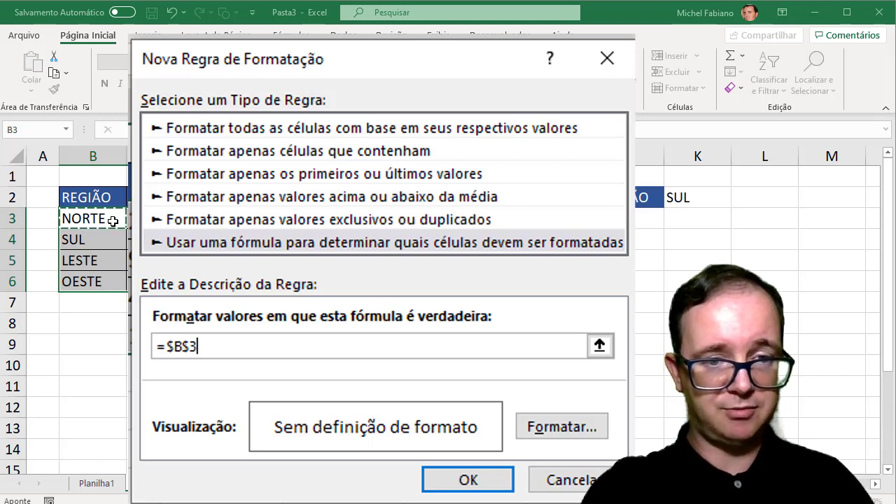
{"action": "key", "text": "F4"}
{"action": "key", "text": "F4"}
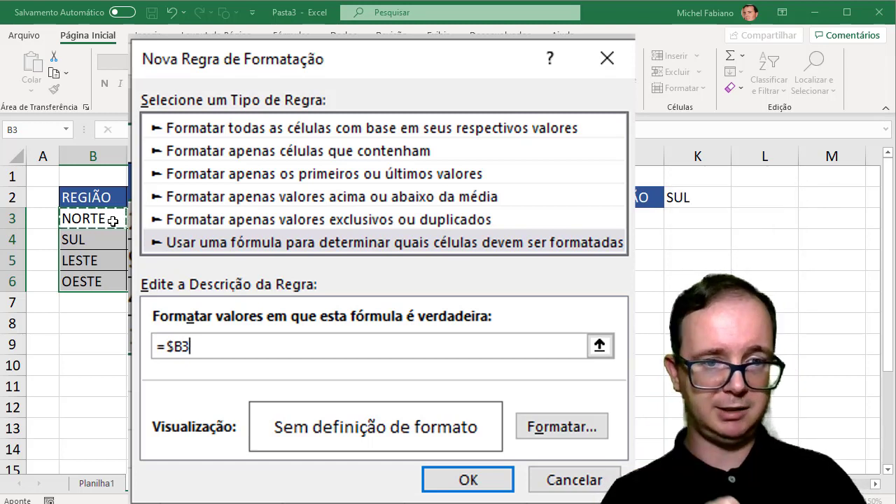
{"action": "type", "text": "="}
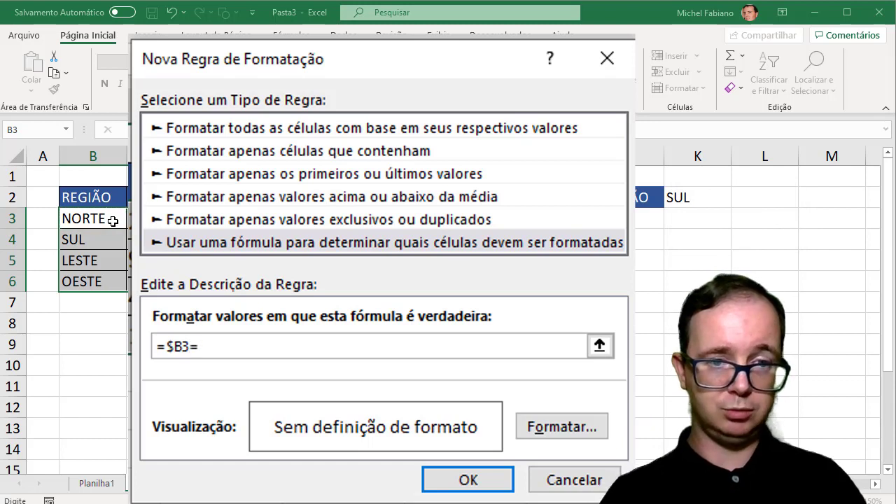
{"action": "left_click", "coordinate": [703, 197]}
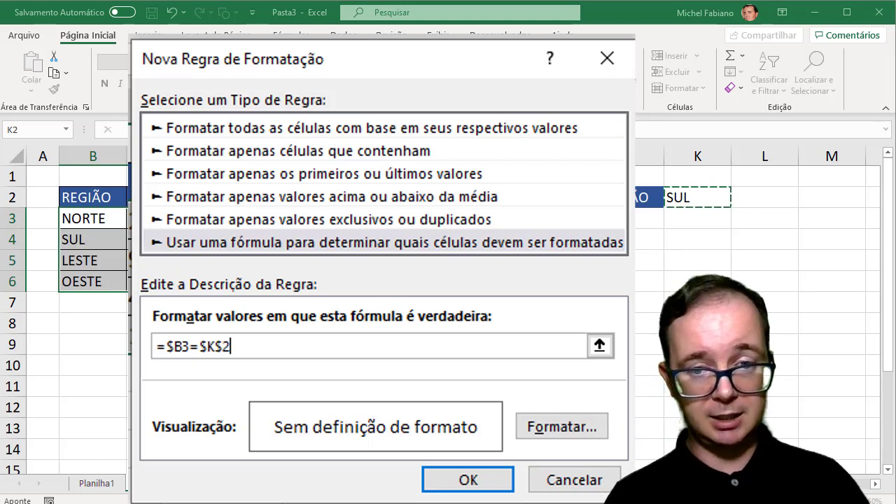
Give the rule a light gold fill and bold font style, and apply it to the table
{"action": "left_click", "coordinate": [567, 429]}
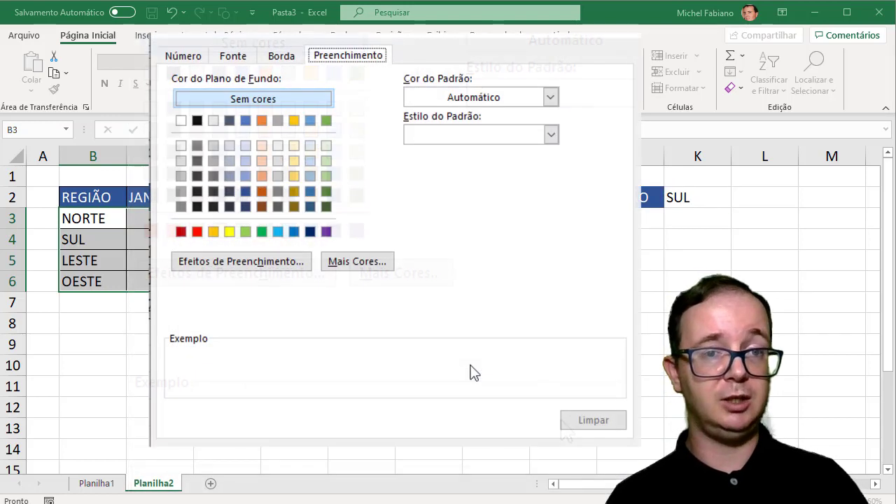
{"action": "left_click", "coordinate": [294, 161]}
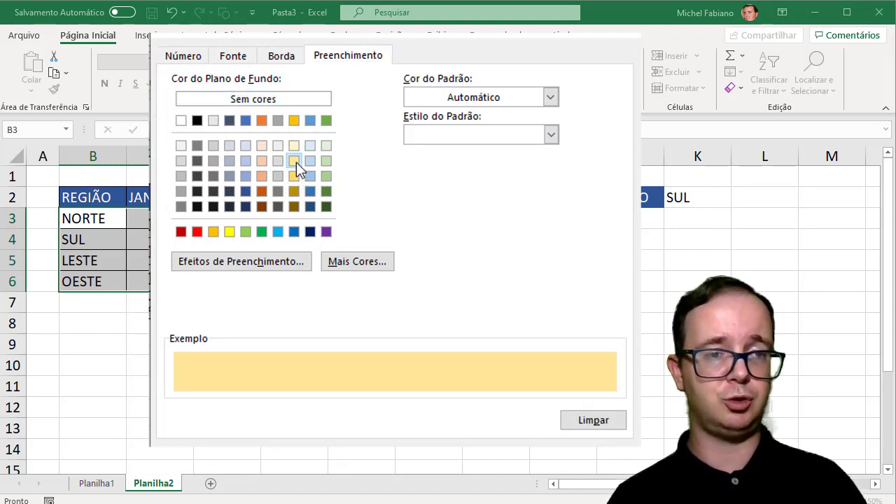
{"action": "left_click", "coordinate": [234, 58]}
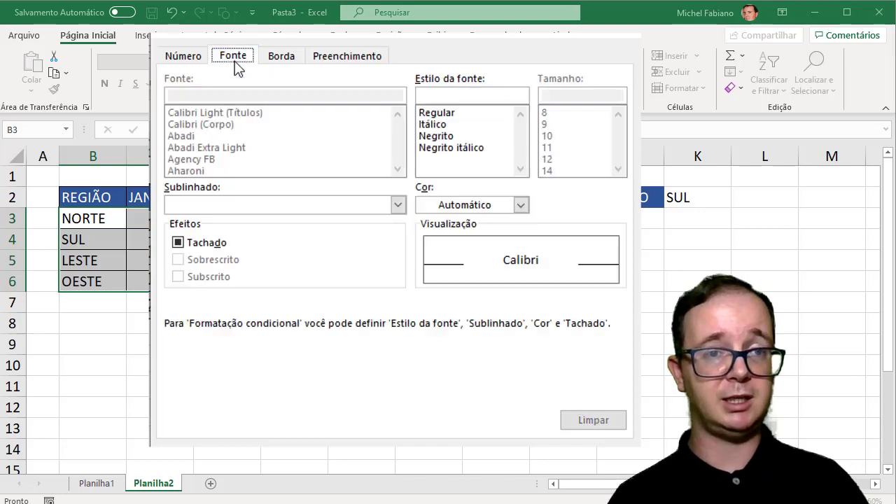
{"action": "left_click", "coordinate": [441, 138]}
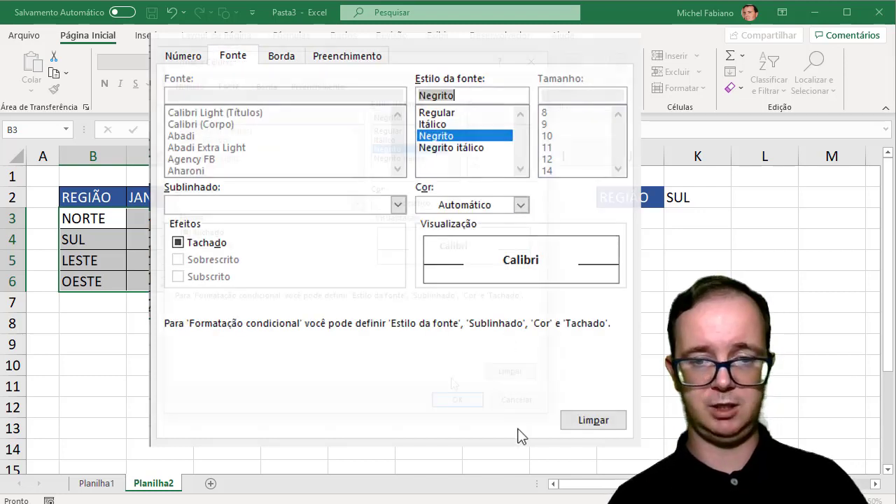
{"action": "left_click", "coordinate": [456, 400]}
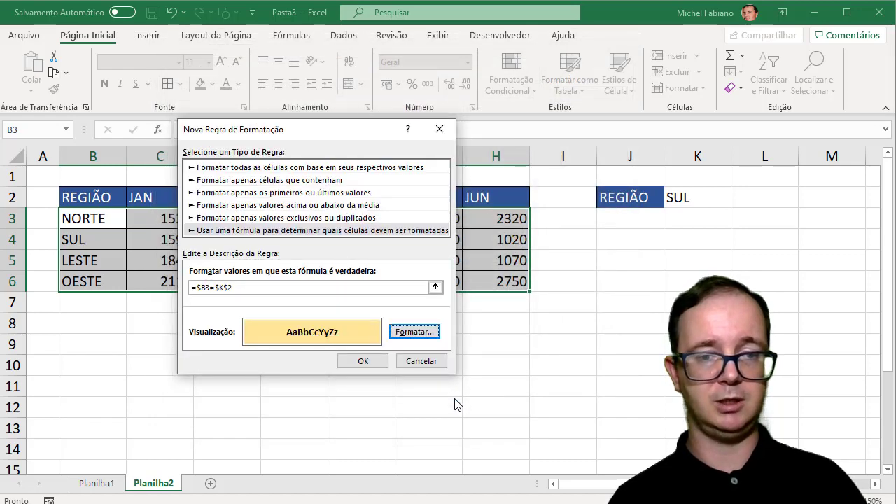
{"action": "left_click", "coordinate": [362, 361]}
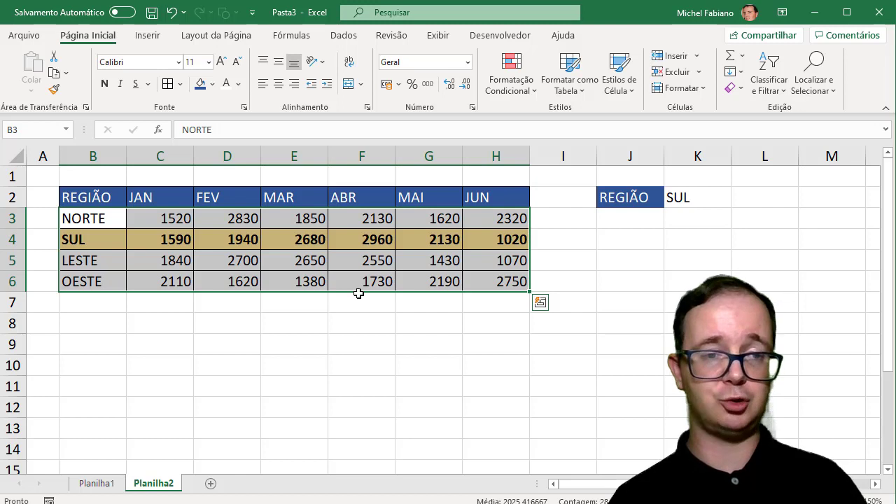
Test the rule by choosing NORTE and then OESTE from the region list in K2
{"action": "left_click", "coordinate": [710, 197]}
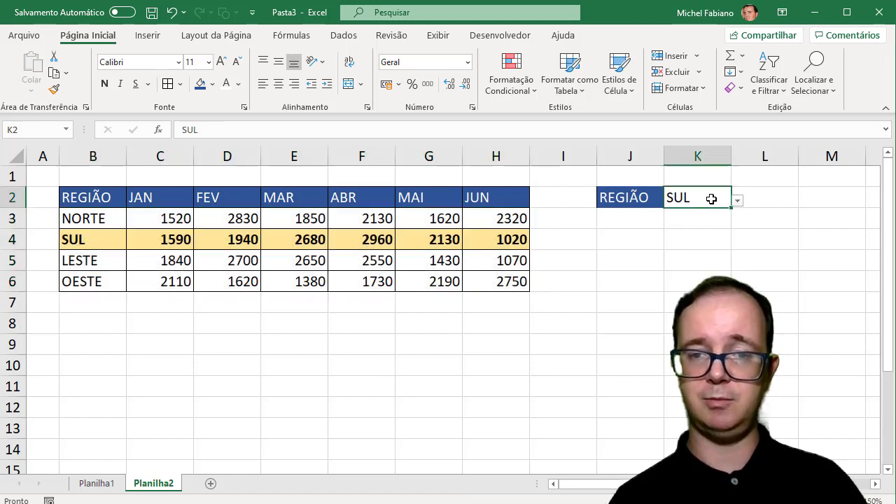
{"action": "left_click", "coordinate": [737, 202]}
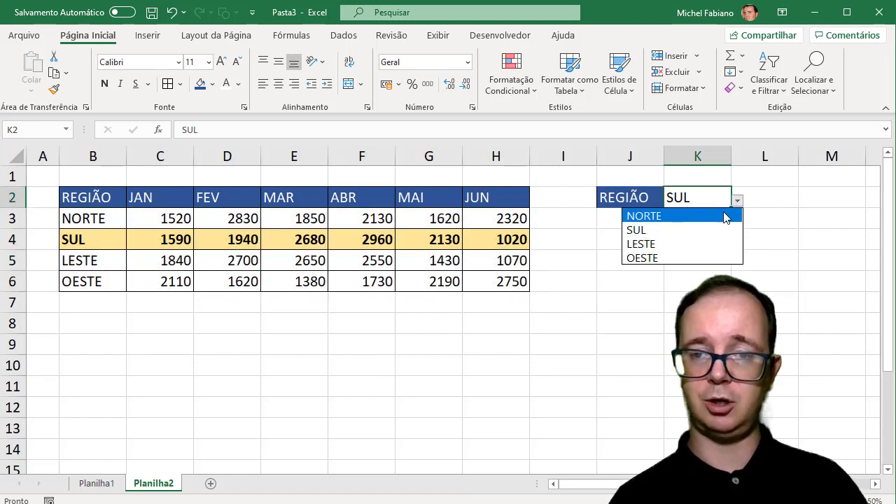
{"action": "left_click", "coordinate": [726, 218]}
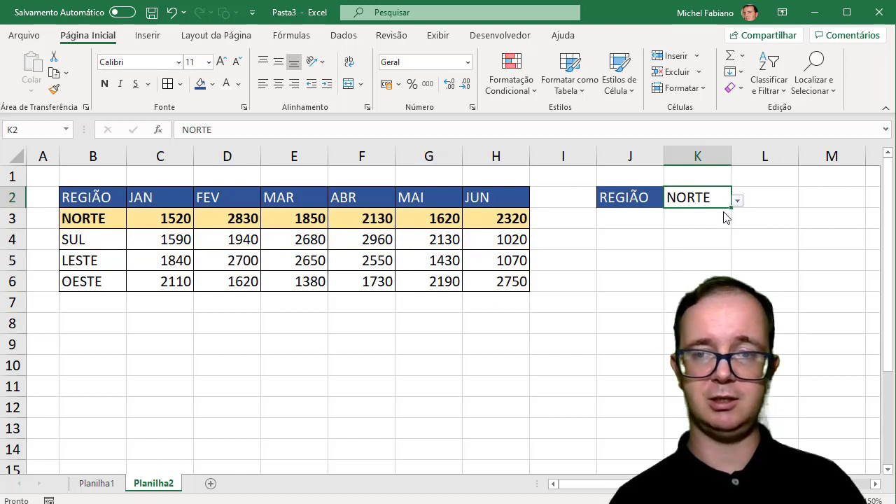
{"action": "left_click", "coordinate": [737, 201]}
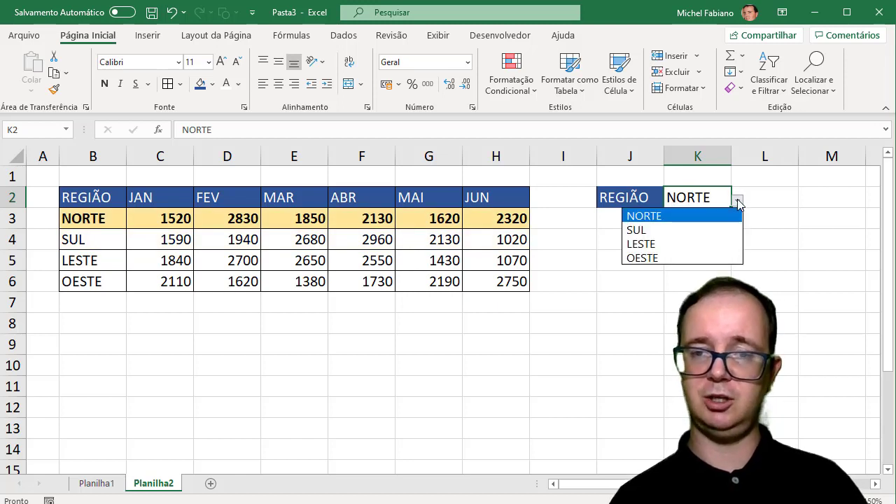
{"action": "left_click", "coordinate": [672, 259]}
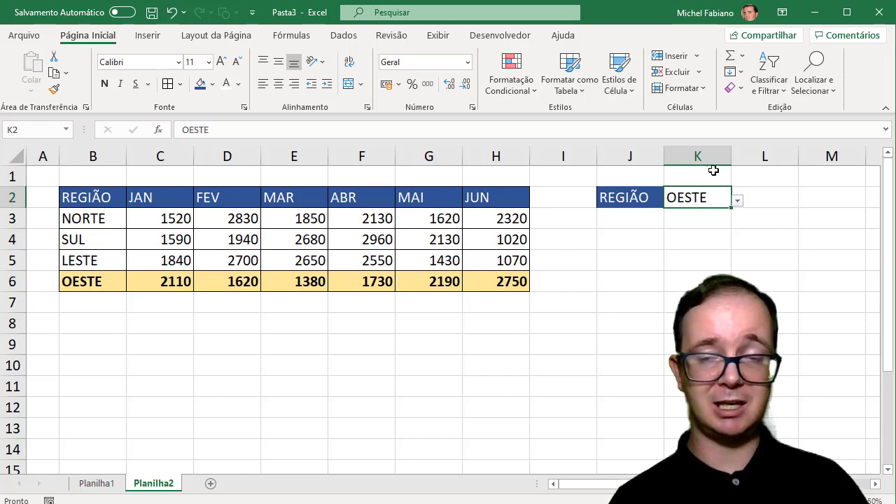
Enter the comparison formula =B3=$K$2 in cell J3, with the reference to K2 fully absolute
{"action": "left_click", "coordinate": [630, 218]}
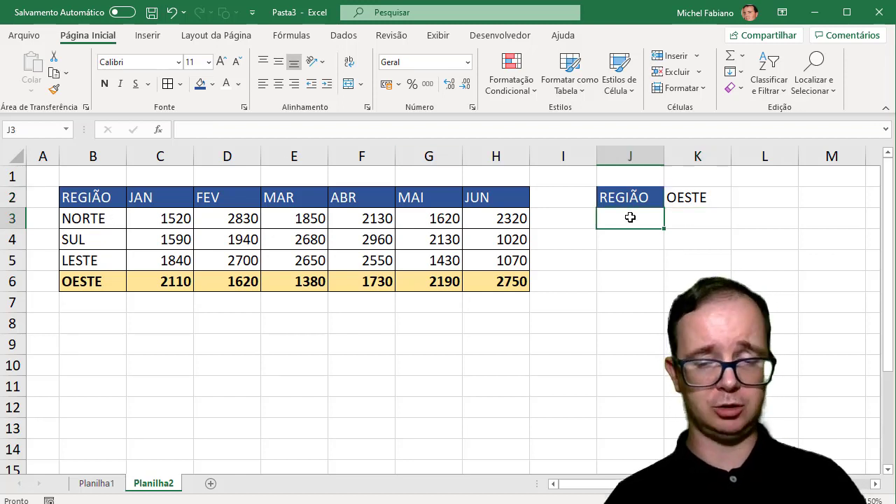
{"action": "type", "text": "="}
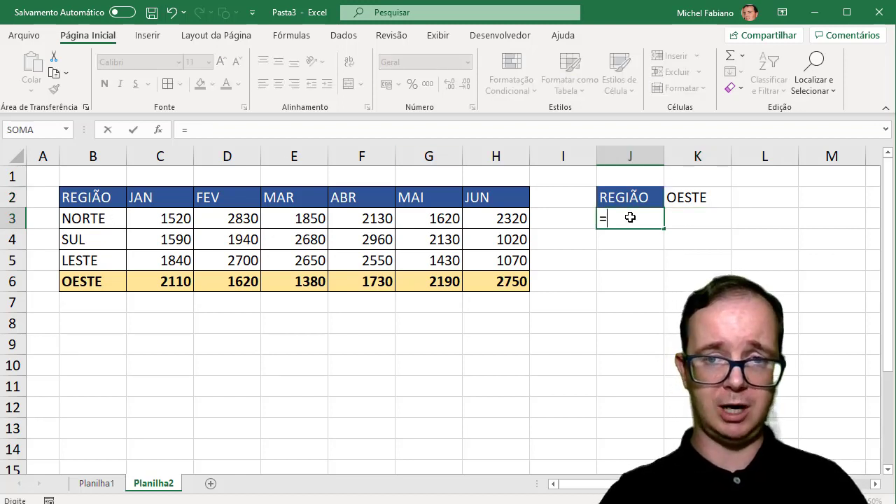
{"action": "left_click", "coordinate": [104, 219]}
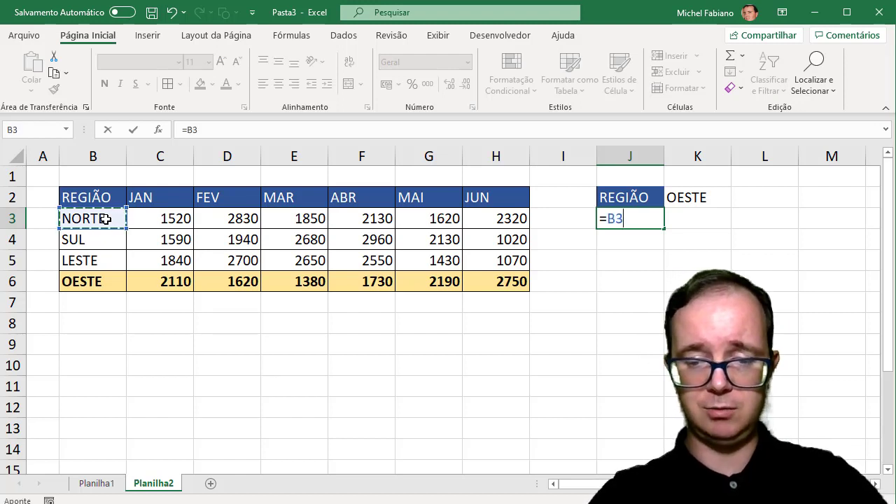
{"action": "type", "text": "="}
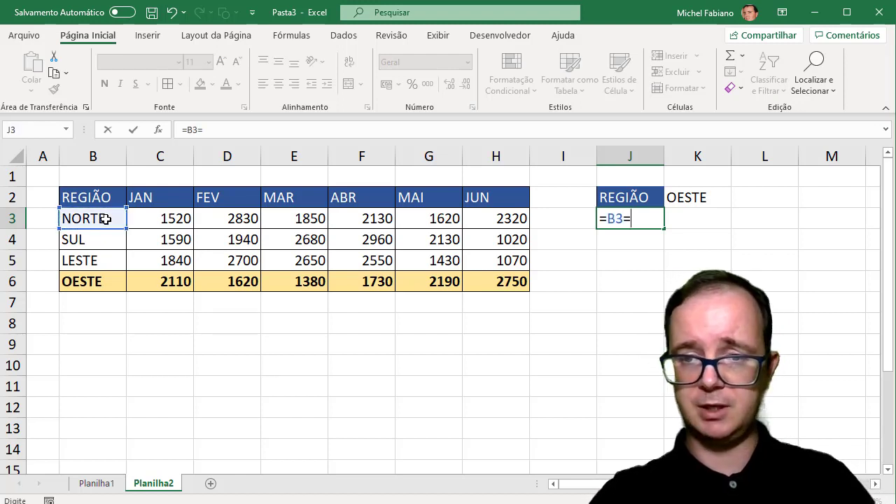
{"action": "left_click", "coordinate": [697, 199]}
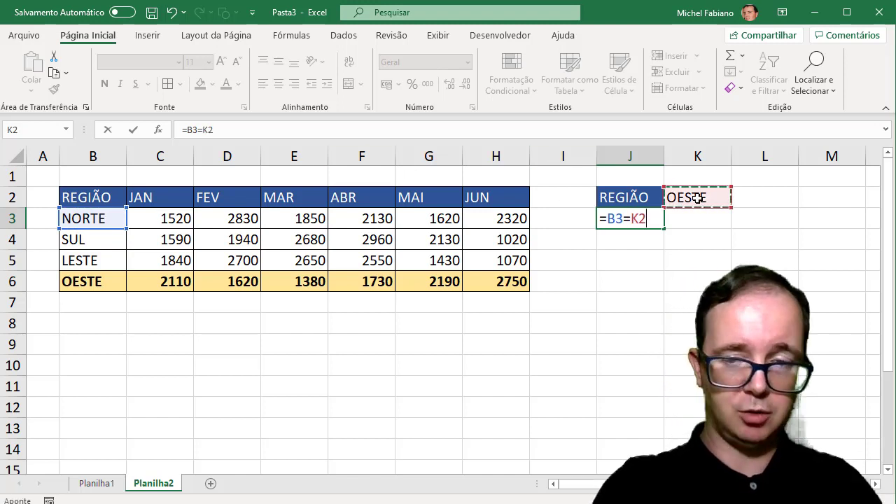
{"action": "key", "text": "F4"}
{"action": "key", "text": "Return"}
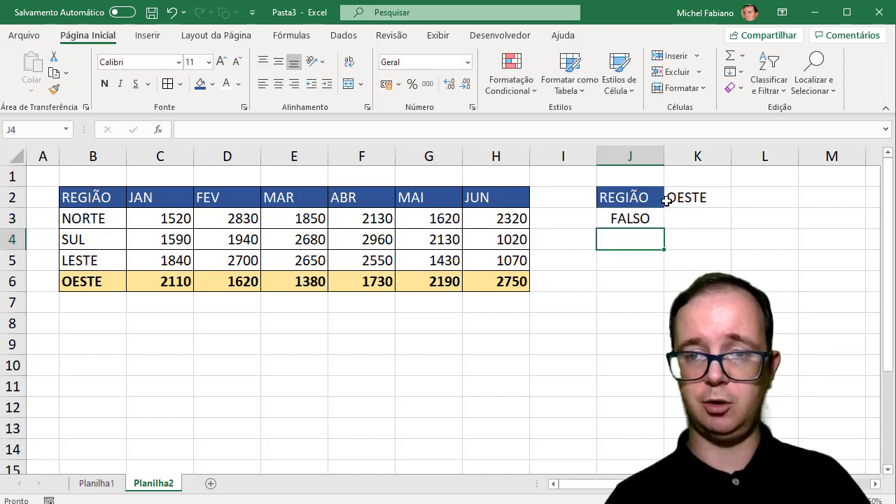
Copy the formula in J3 down to J6 and autofit the width of column J
{"action": "left_click", "coordinate": [647, 219]}
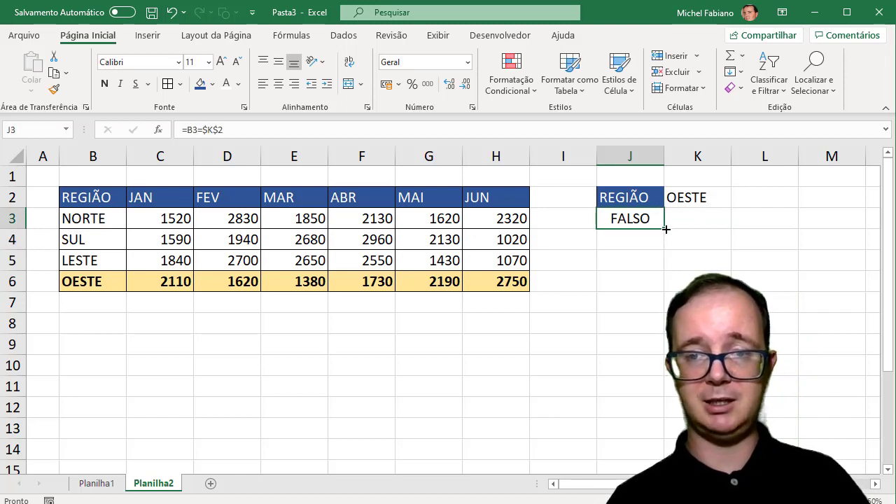
{"action": "left_click_drag", "start_coordinate": [663, 232], "coordinate": [663, 292]}
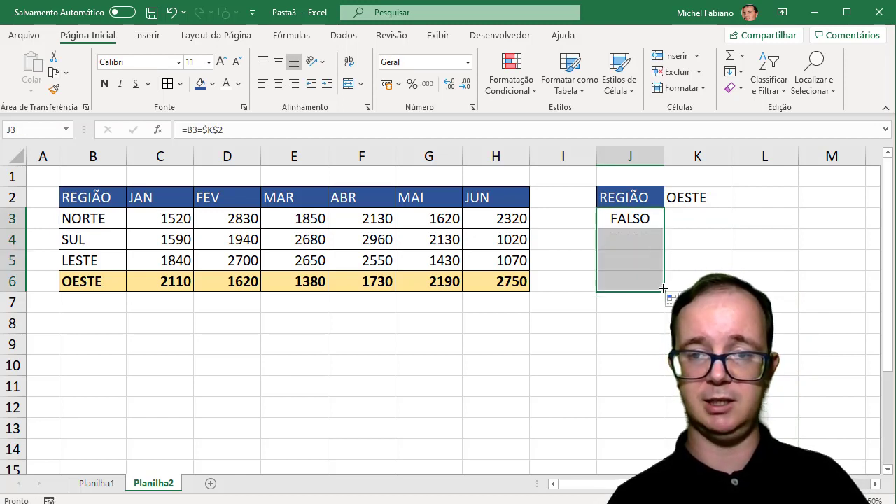
{"action": "double_click", "coordinate": [664, 153]}
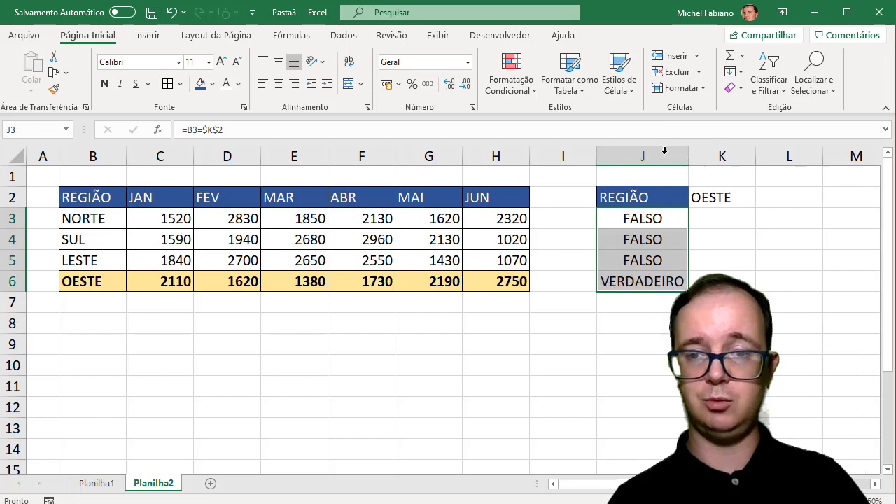
Choose SUL from the region list in K2
{"action": "left_click", "coordinate": [736, 196]}
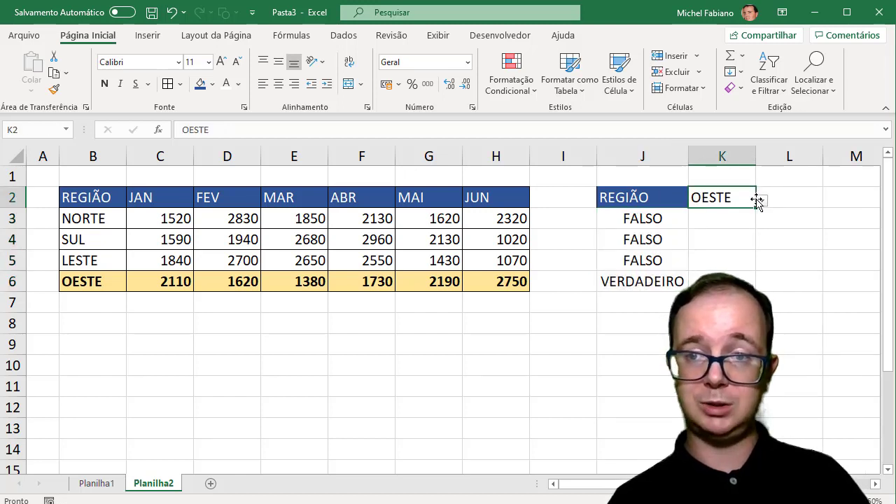
{"action": "left_click", "coordinate": [762, 201]}
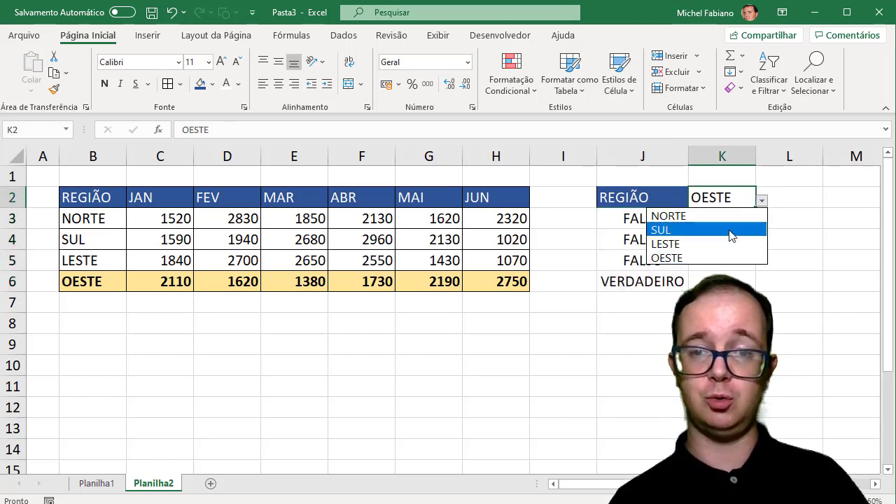
{"action": "left_click", "coordinate": [732, 231]}
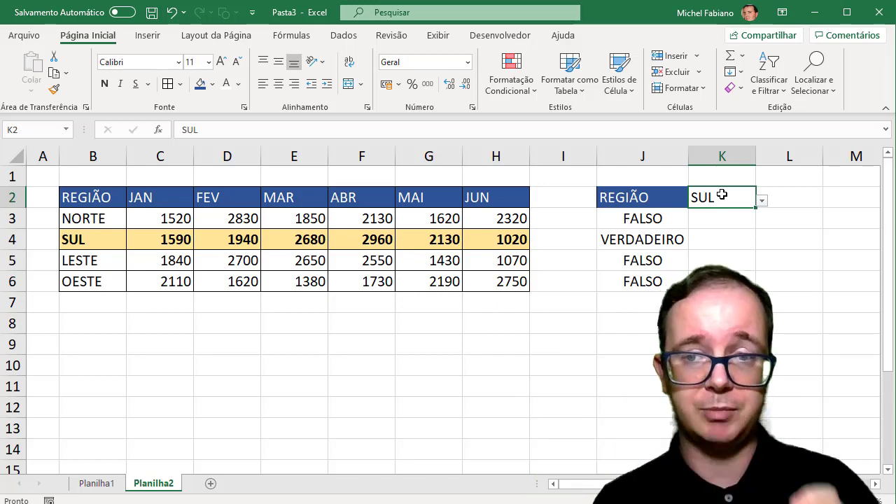
Replace the region name in B6 with SUL to test the rule on a duplicate region
{"action": "left_click", "coordinate": [96, 277]}
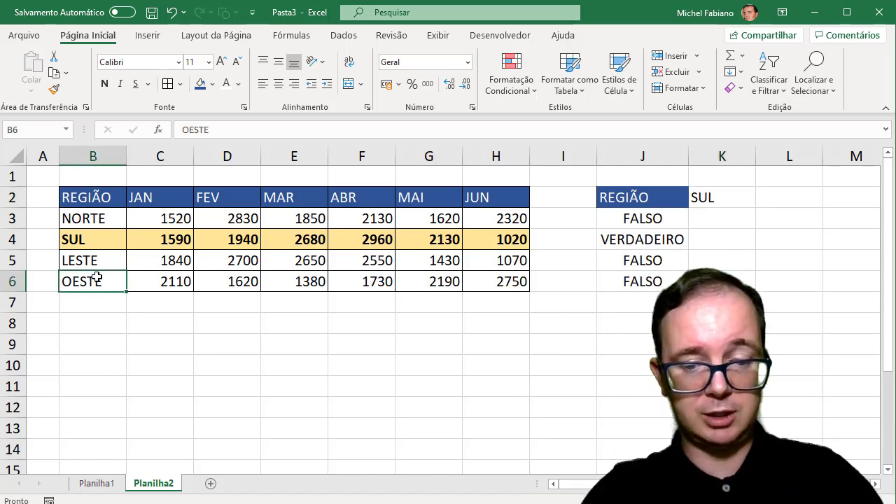
{"action": "type", "text": "SUL"}
{"action": "key", "text": "Return"}
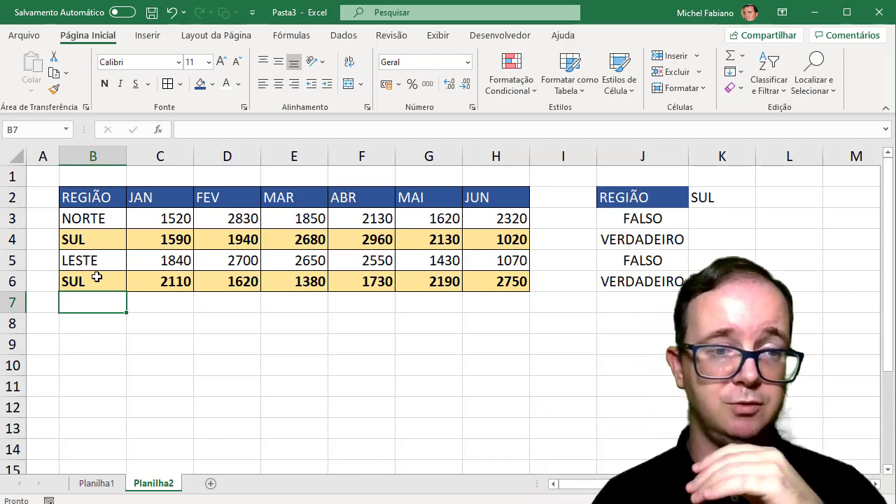
Restore the region name in B6 to OESTE
{"action": "left_click", "coordinate": [97, 278]}
{"action": "type", "text": "oE"}
{"action": "key", "text": "BackSpace"}
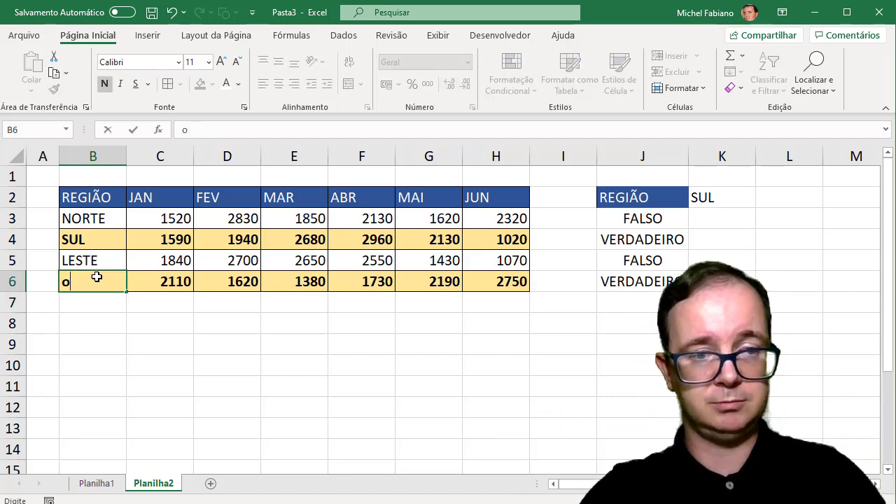
{"action": "key", "text": "BackSpace"}
{"action": "type", "text": "OESTE"}
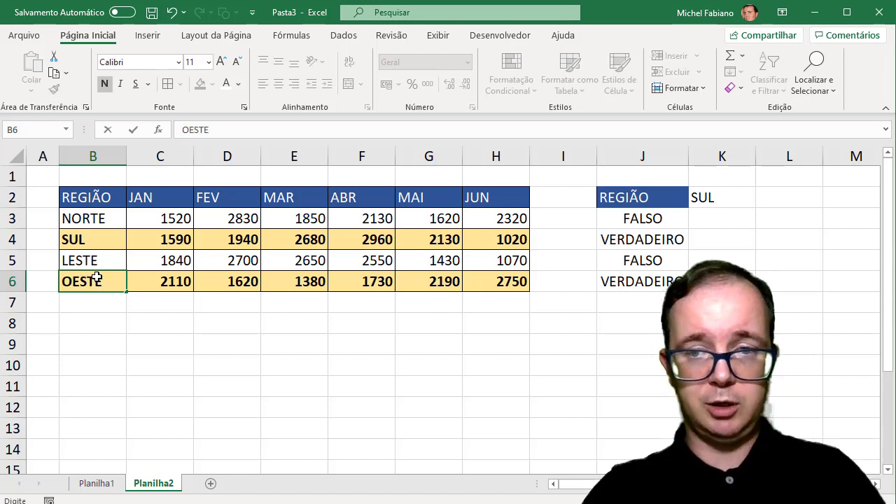
{"action": "key", "text": "Return"}
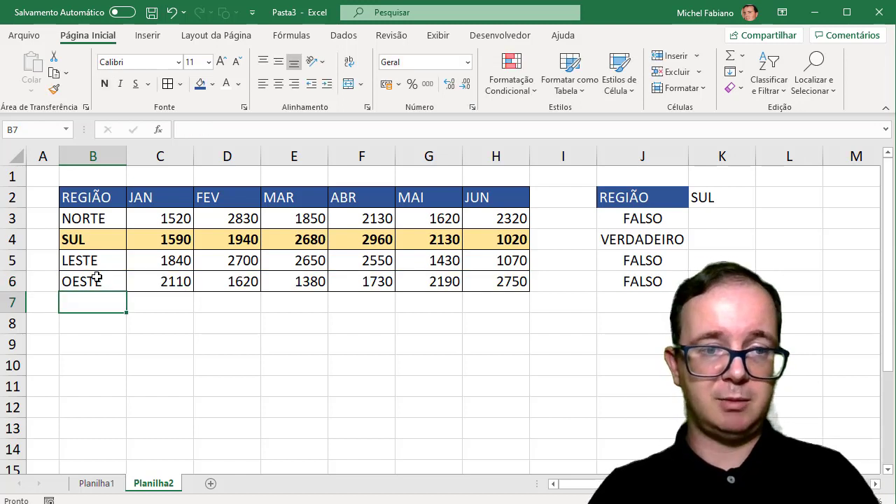
Clear the TRUE/FALSE test formulas from J3:J6
{"action": "left_click", "coordinate": [91, 329]}
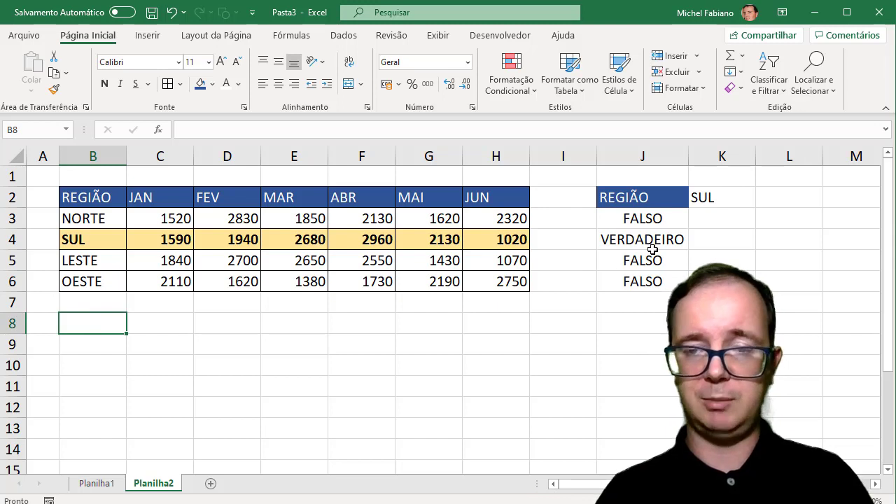
{"action": "left_click_drag", "start_coordinate": [666, 216], "coordinate": [645, 292]}
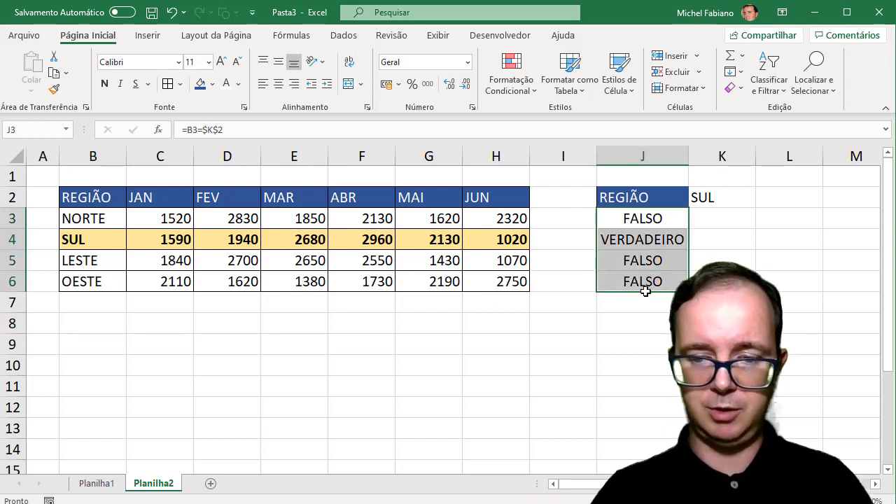
{"action": "key", "text": "Delete"}
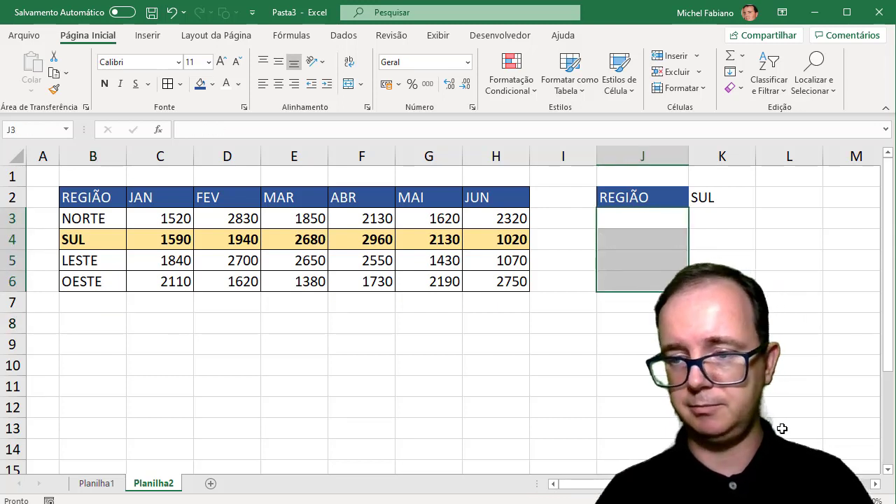
{"action": "scroll", "coordinate": [448, 308], "scroll_direction": "down", "scroll_amount": 1}
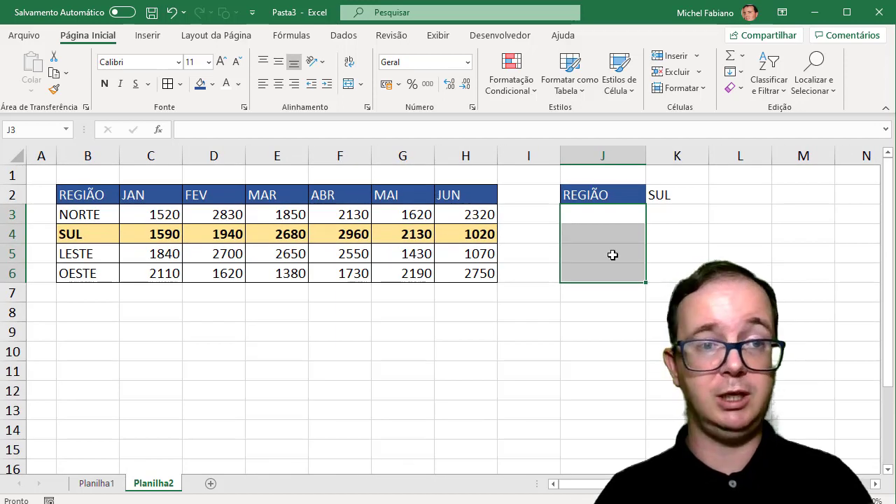
Enter REGIÃO as a heading in B8
{"action": "left_click", "coordinate": [86, 310]}
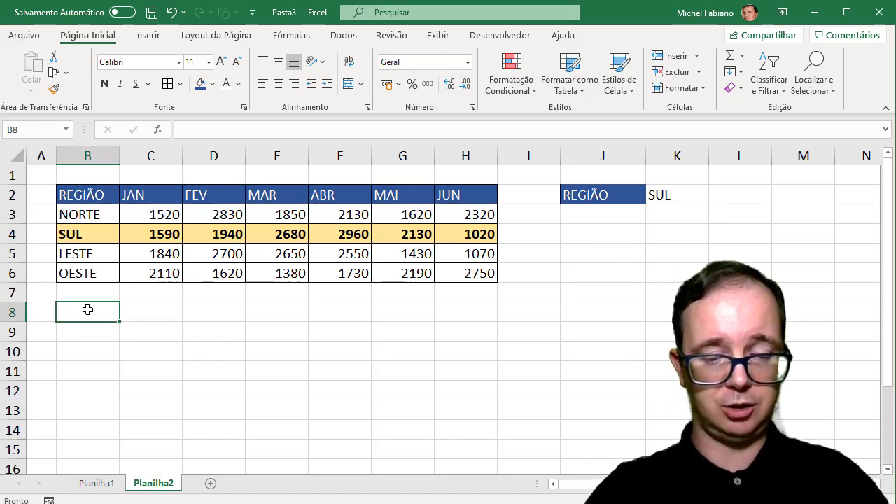
{"action": "type", "text": "REGIÃO"}
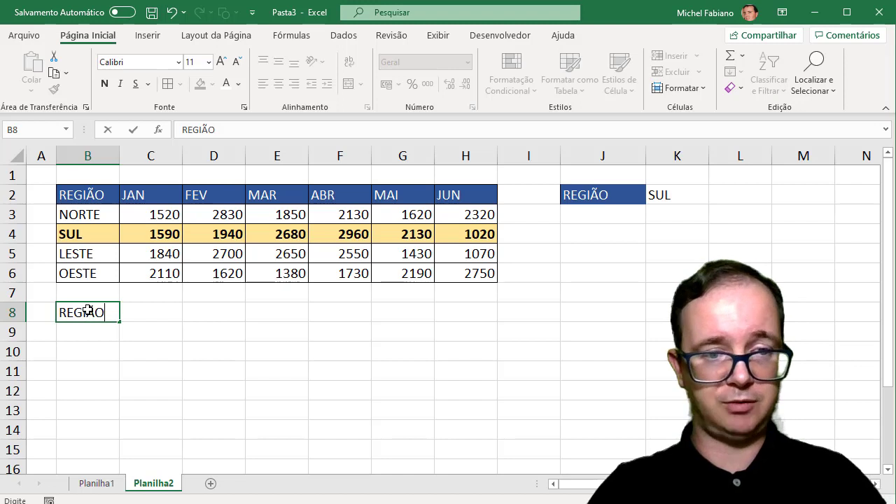
{"action": "key", "text": "Return"}
Link B8 to the table's header with =B2 and copy the formula across to H8
{"action": "left_click", "coordinate": [105, 312]}
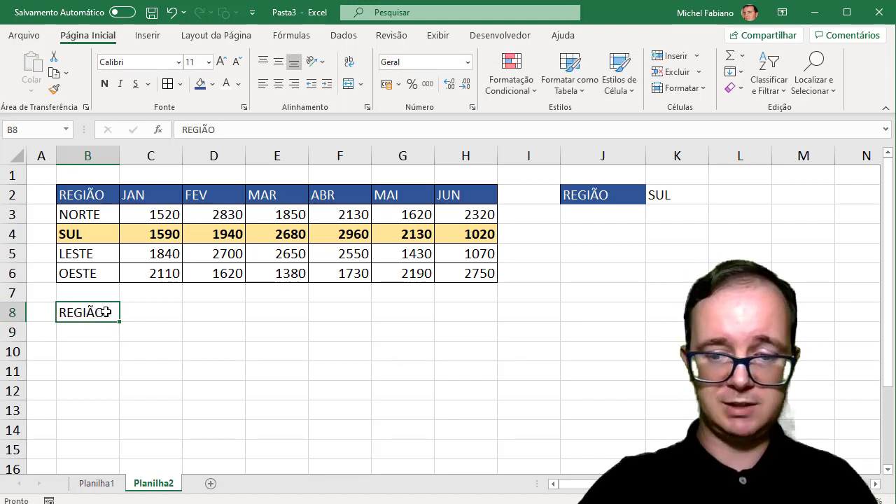
{"action": "type", "text": "="}
{"action": "left_click", "coordinate": [93, 195]}
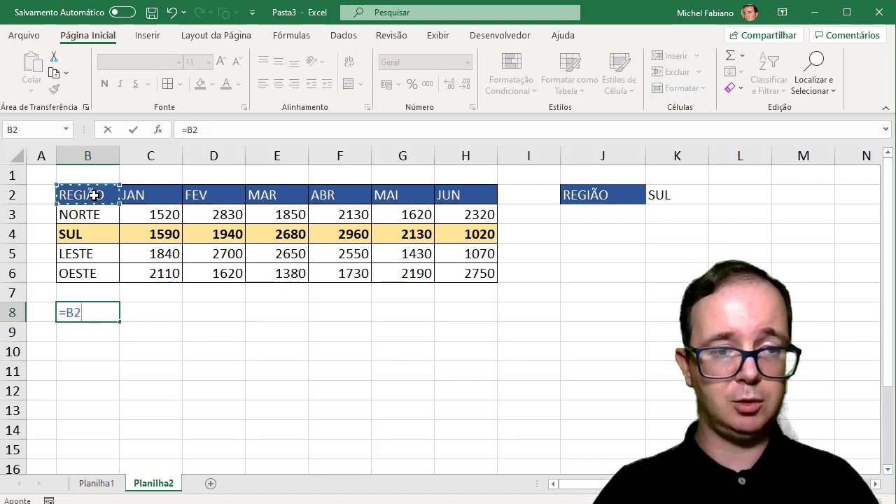
{"action": "key", "text": "Return"}
{"action": "left_click", "coordinate": [102, 309]}
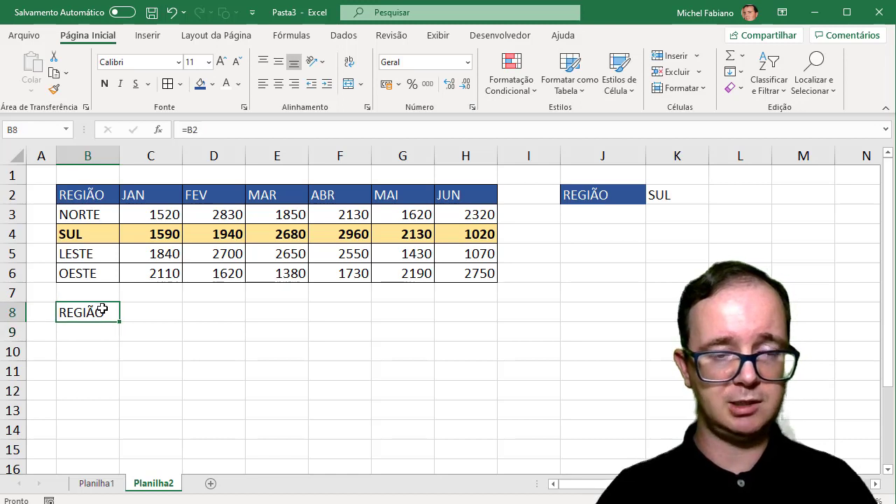
{"action": "left_click_drag", "start_coordinate": [121, 323], "coordinate": [500, 324]}
Link B9 to the chosen region with the formula =K2
{"action": "left_click", "coordinate": [95, 333]}
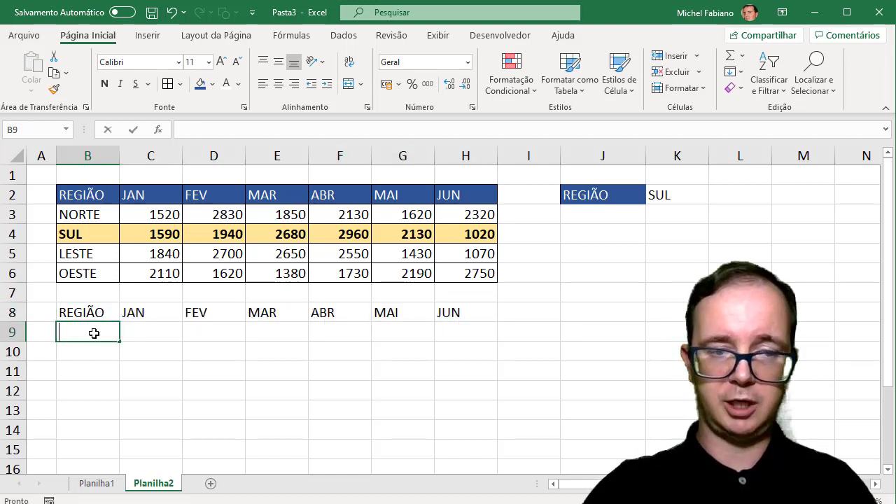
{"action": "type", "text": "="}
{"action": "left_click", "coordinate": [667, 200]}
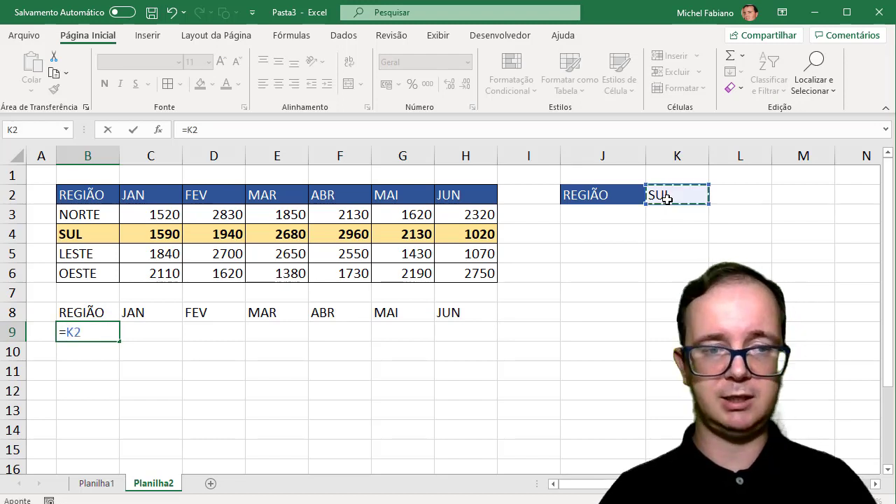
{"action": "key", "text": "Return"}
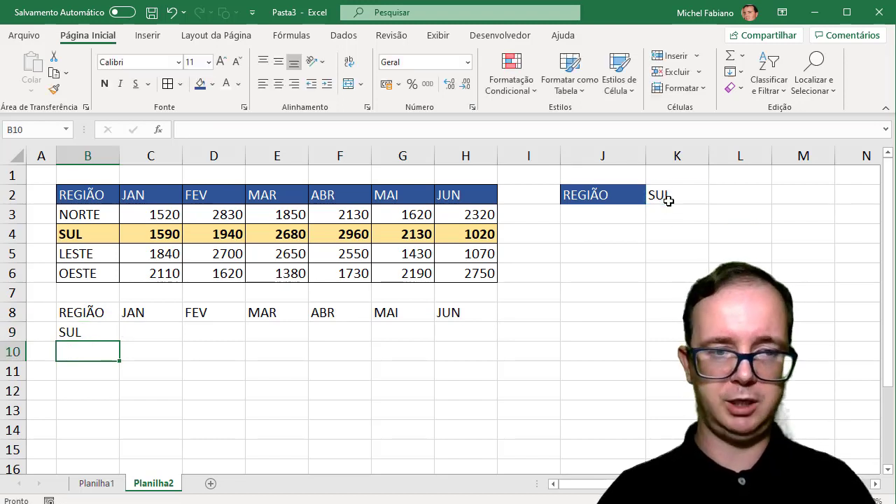
Choose NORTE from the region list in K2 to test the linked cell B9
{"action": "left_click", "coordinate": [703, 195]}
{"action": "left_click", "coordinate": [714, 198]}
{"action": "left_click", "coordinate": [687, 211]}
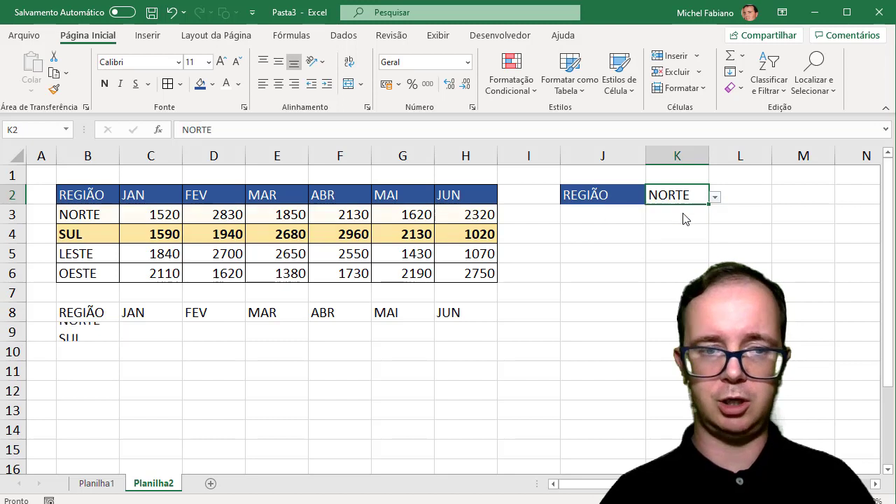
Enter the lookup formula =PROCV(B9;B3:H6;2;0) in C9
{"action": "left_click", "coordinate": [156, 327]}
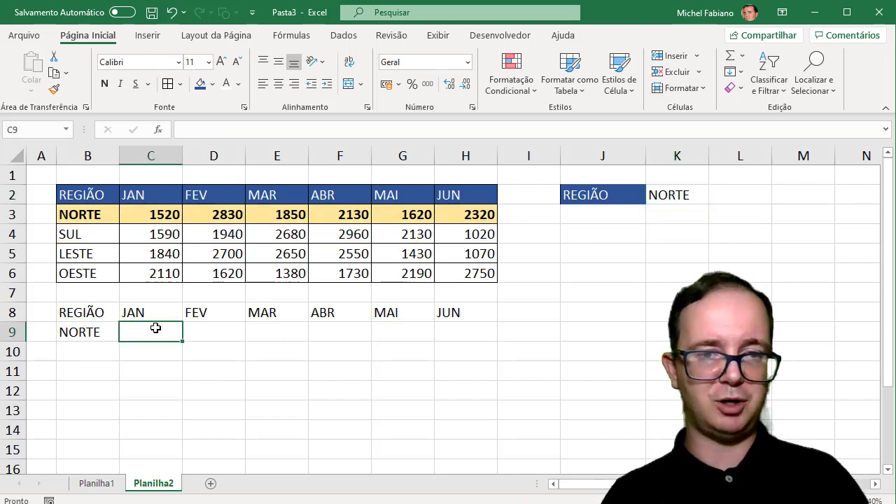
{"action": "type", "text": "=PROCV"}
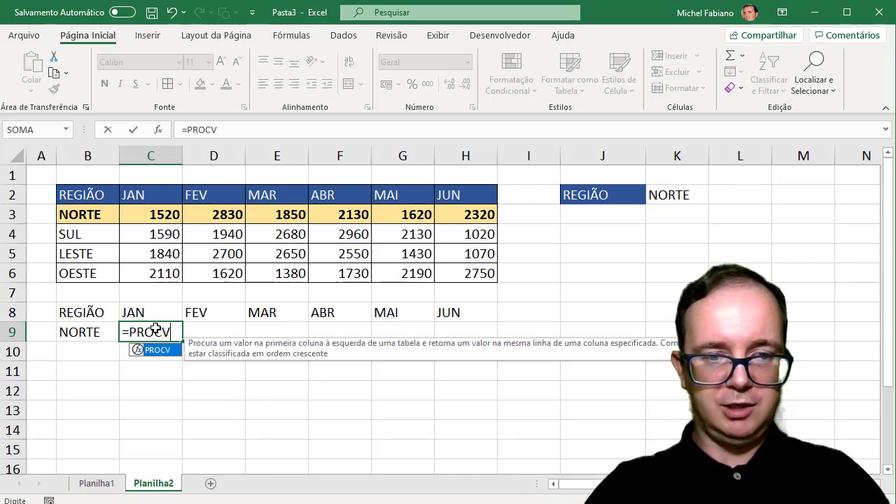
{"action": "type", "text": "("}
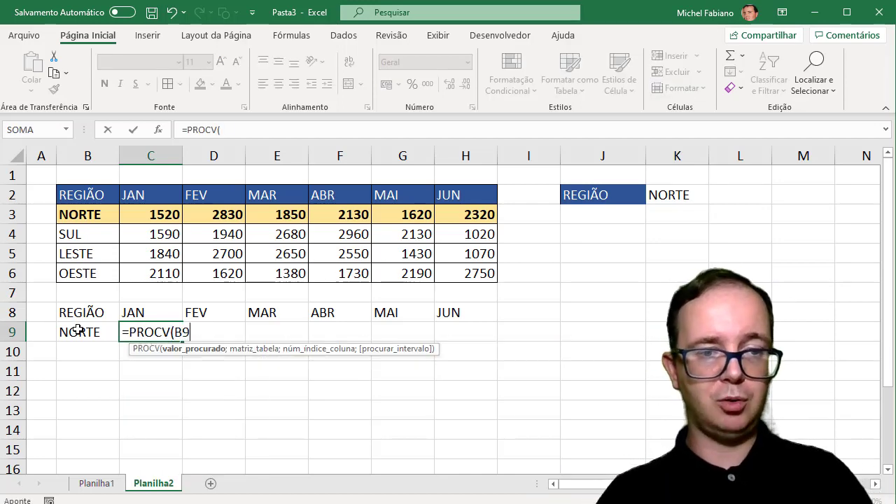
{"action": "left_click", "coordinate": [77, 331]}
{"action": "type", "text": ";"}
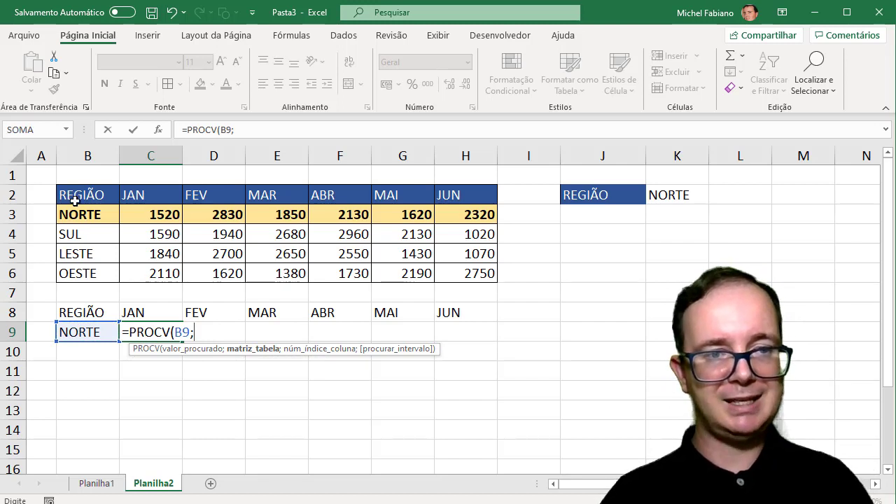
{"action": "left_click_drag", "start_coordinate": [81, 209], "coordinate": [478, 275]}
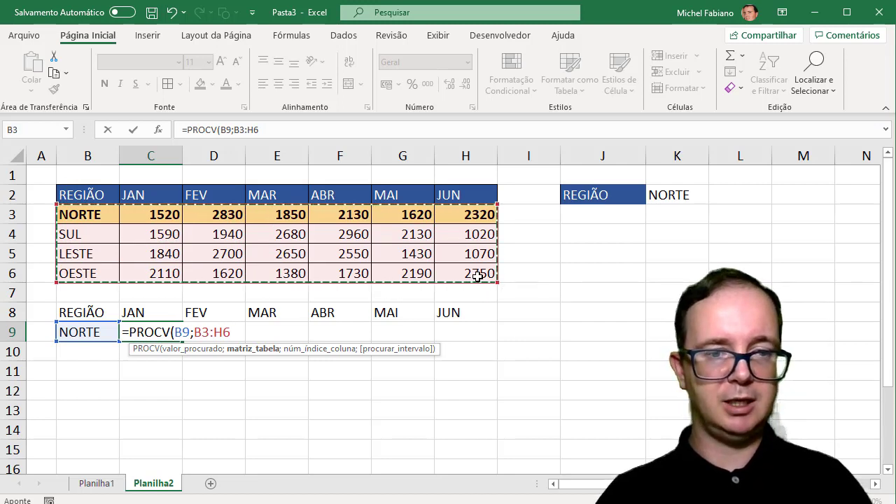
{"action": "type", "text": ";"}
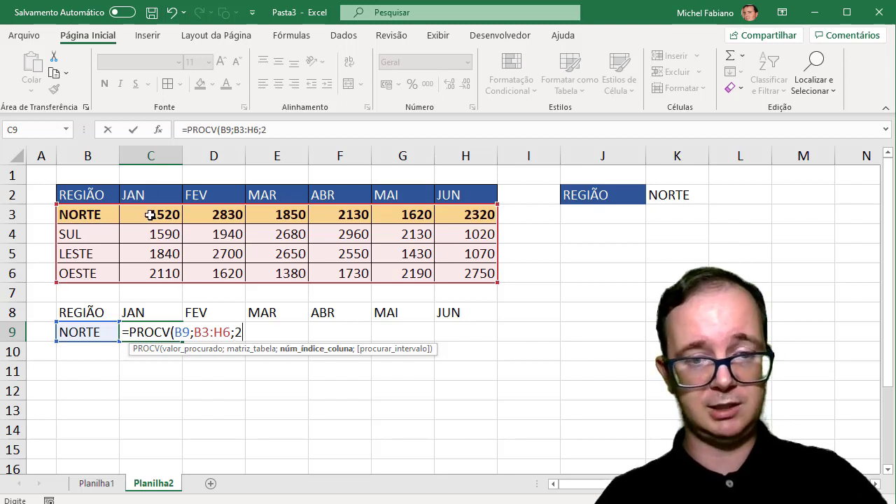
{"action": "type", "text": "2;0"}
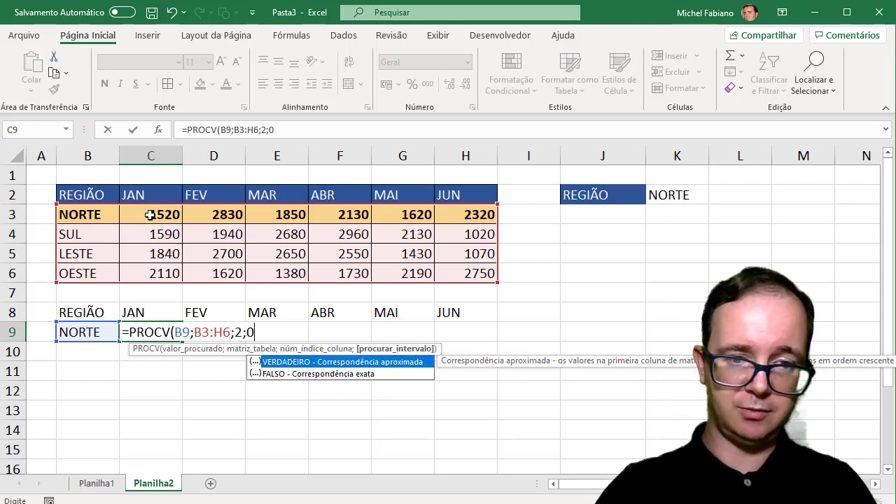
{"action": "type", "text": ")"}
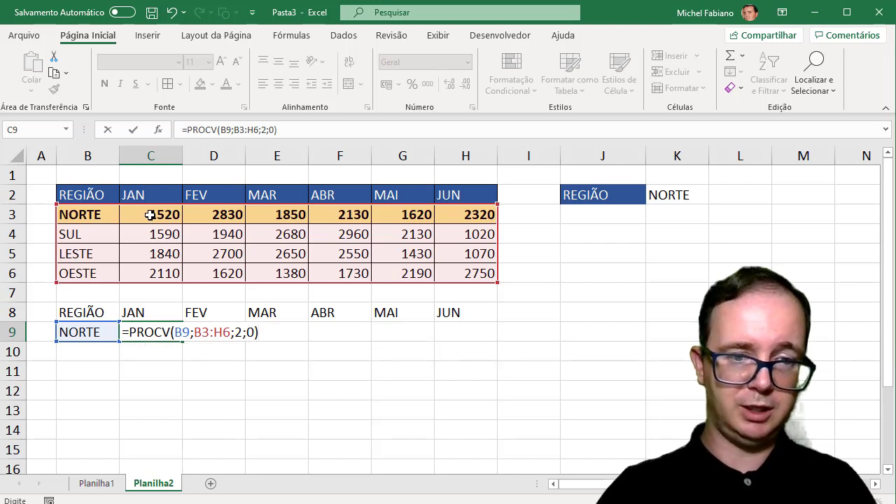
{"action": "key", "text": "Return"}
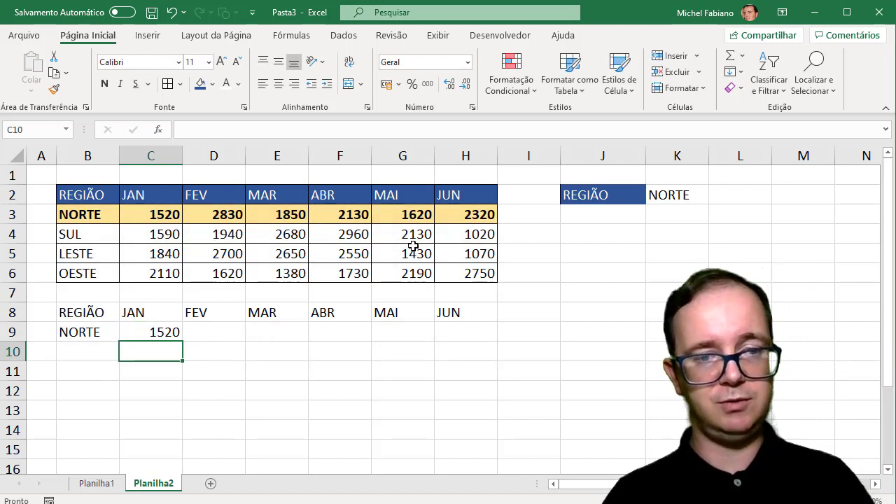
Test the lookup in C9 by choosing SUL and LESTE in turn from the region list in K2
{"action": "left_click", "coordinate": [683, 194]}
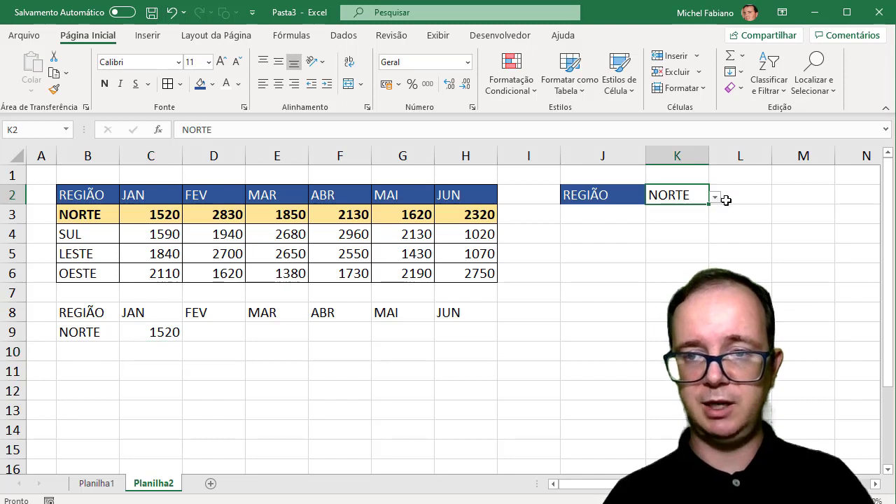
{"action": "left_click", "coordinate": [715, 198]}
{"action": "left_click", "coordinate": [677, 224]}
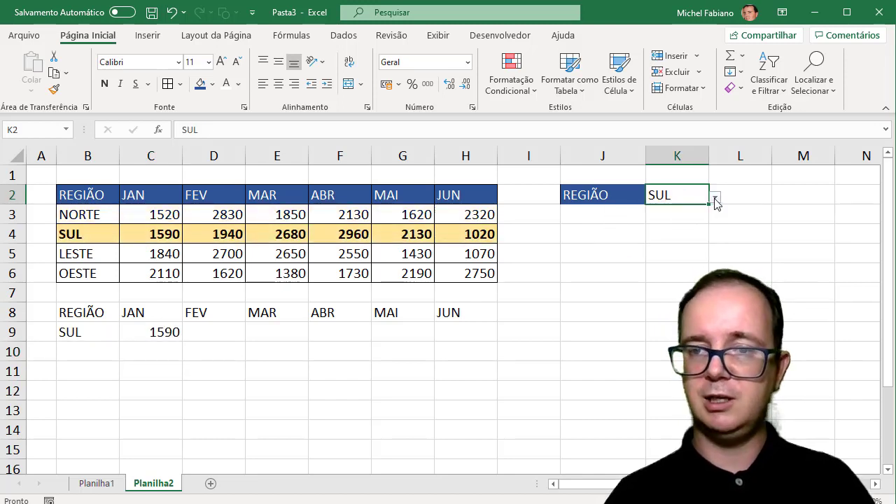
{"action": "left_click", "coordinate": [715, 199]}
{"action": "left_click", "coordinate": [678, 237]}
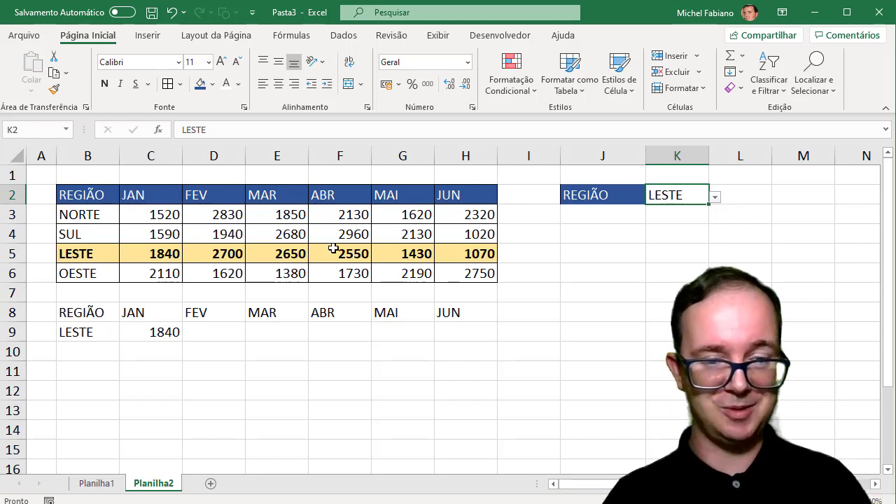
Copy the PROCV formula in C9 across to H9
{"action": "left_click", "coordinate": [153, 334]}
{"action": "left_click_drag", "start_coordinate": [182, 344], "coordinate": [479, 349]}
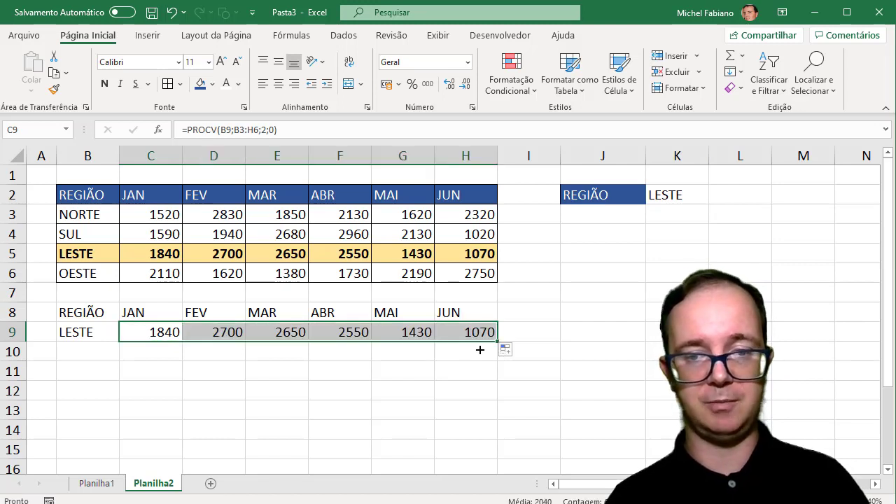
Choose NORTE from the region list in K2
{"action": "left_click", "coordinate": [692, 197]}
{"action": "left_click", "coordinate": [715, 198]}
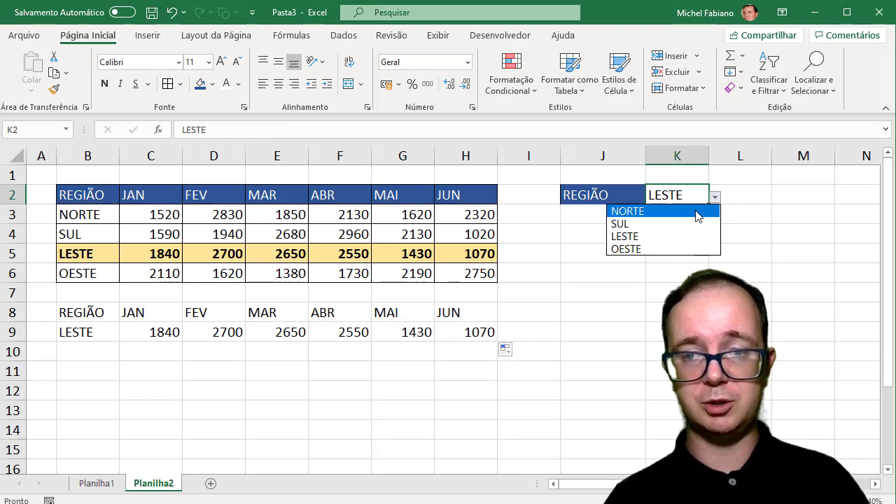
{"action": "left_click", "coordinate": [696, 210]}
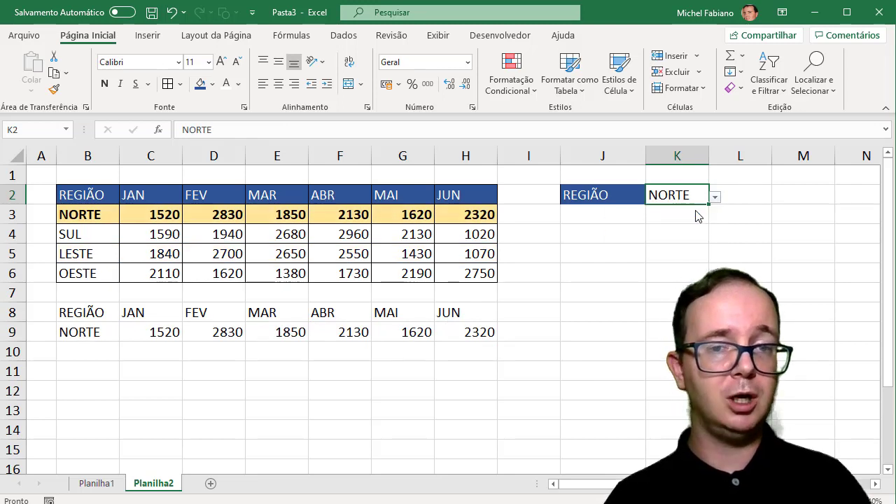
Check the cell references of the PROCV formula in D9 and clear the formulas from C9:H9
{"action": "left_click", "coordinate": [198, 335]}
{"action": "double_click", "coordinate": [207, 334]}
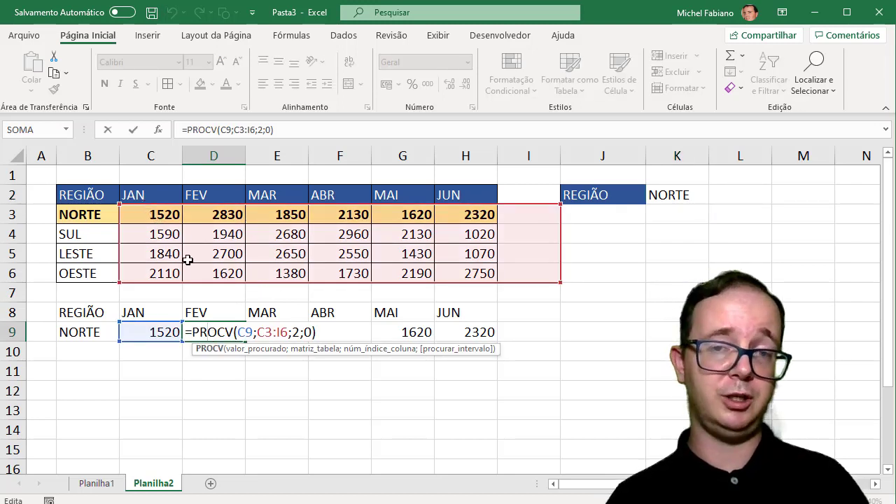
{"action": "key", "text": "ctrl+Return"}
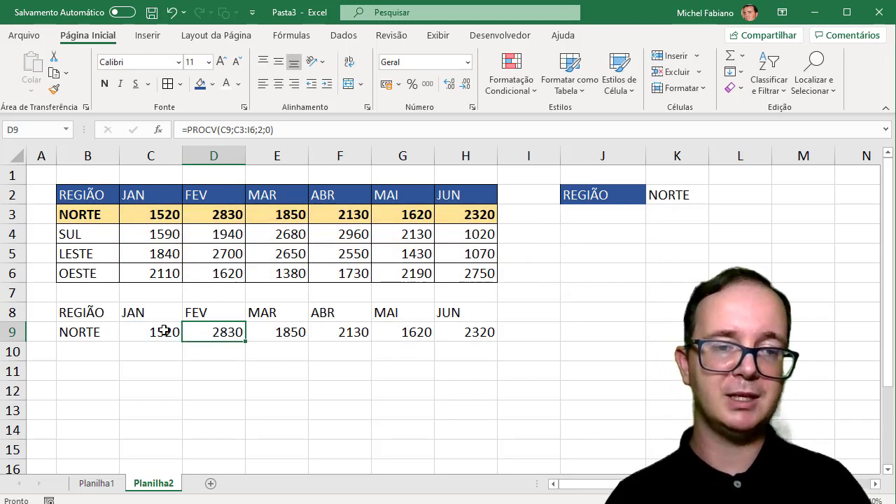
{"action": "left_click_drag", "start_coordinate": [164, 332], "coordinate": [456, 338]}
{"action": "key", "text": "Delete"}
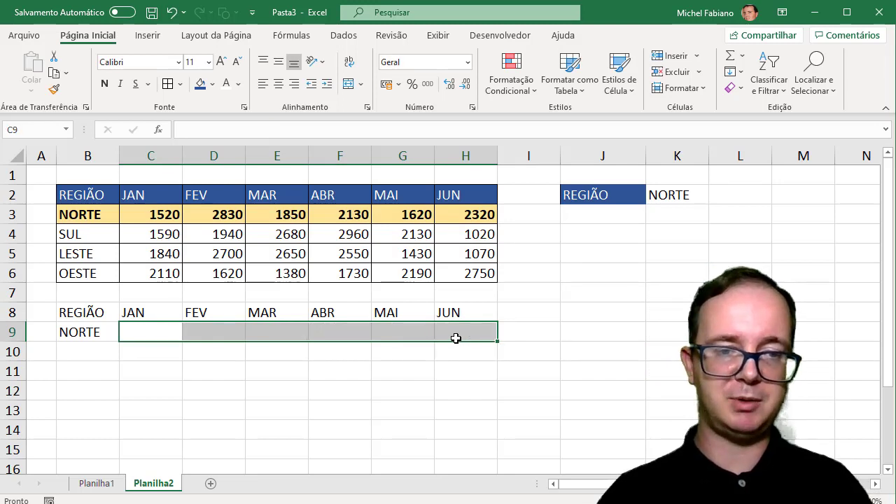
Start a PROCV formula in C9 with $B$9 as the lookup value and $B$3:$H$6 as the table array, both absolute
{"action": "left_click", "coordinate": [130, 334]}
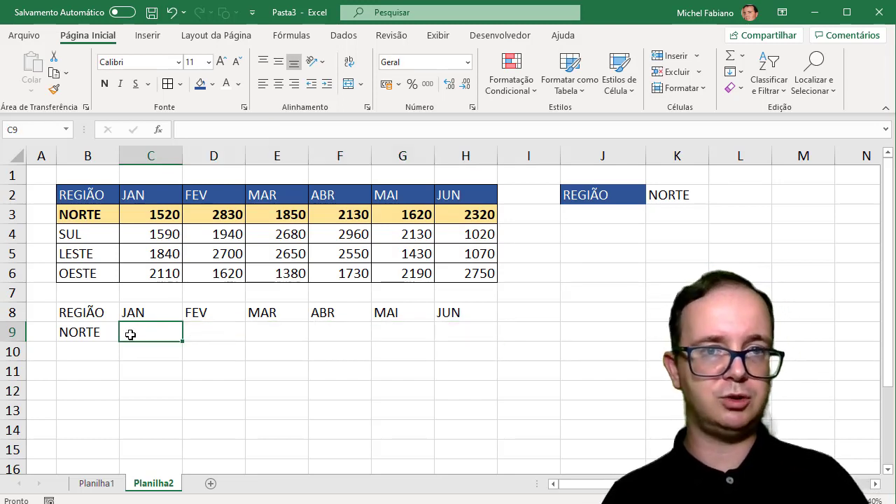
{"action": "type", "text": "=PR"}
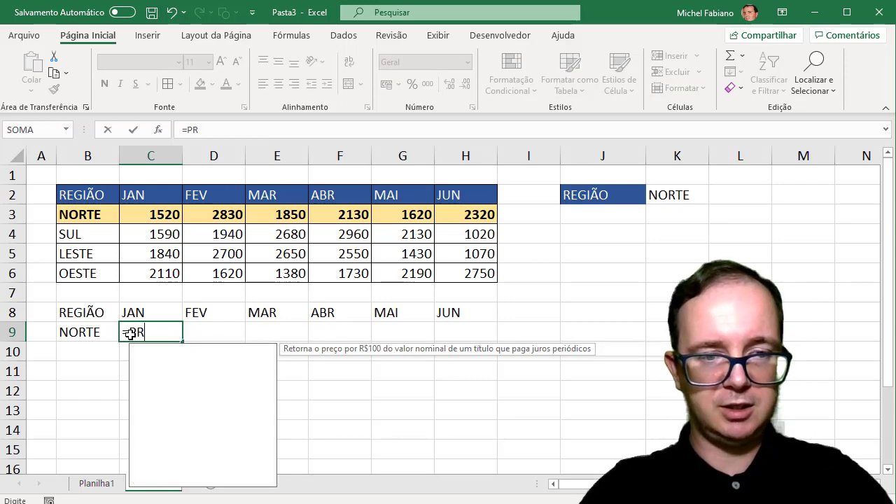
{"action": "type", "text": "OCV("}
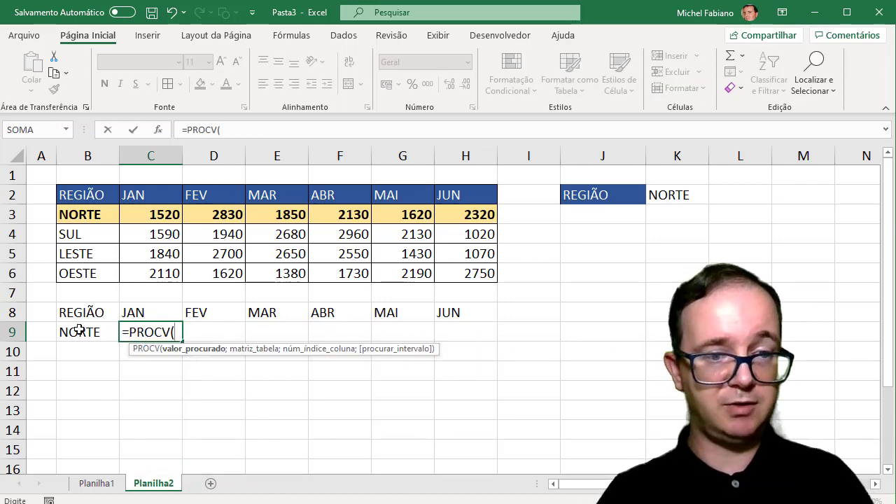
{"action": "left_click", "coordinate": [81, 331]}
{"action": "key", "text": "F4"}
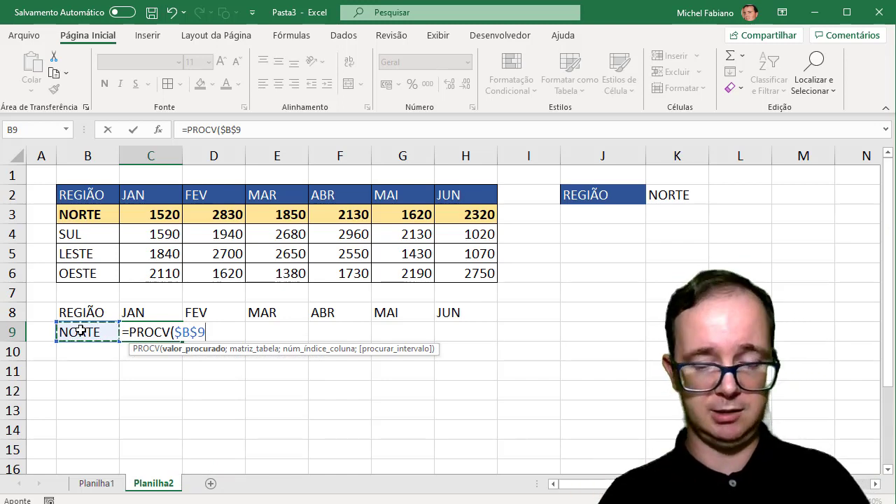
{"action": "type", "text": ";"}
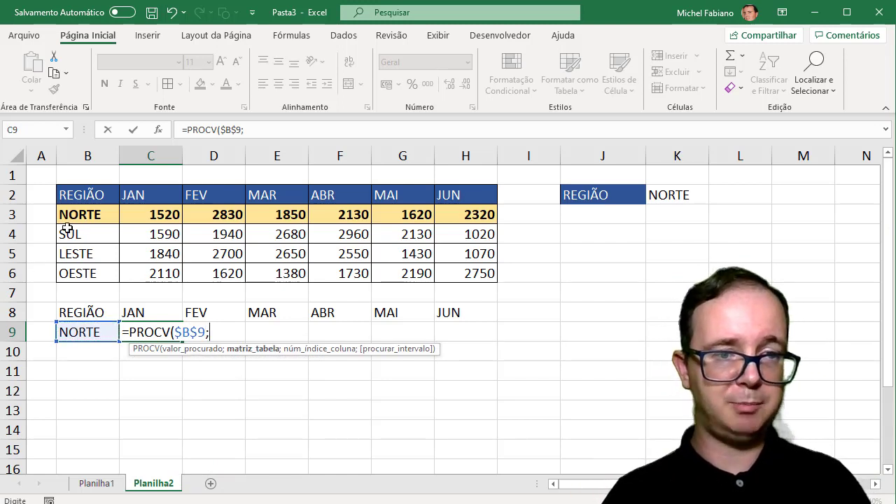
{"action": "left_click_drag", "start_coordinate": [75, 215], "coordinate": [482, 275]}
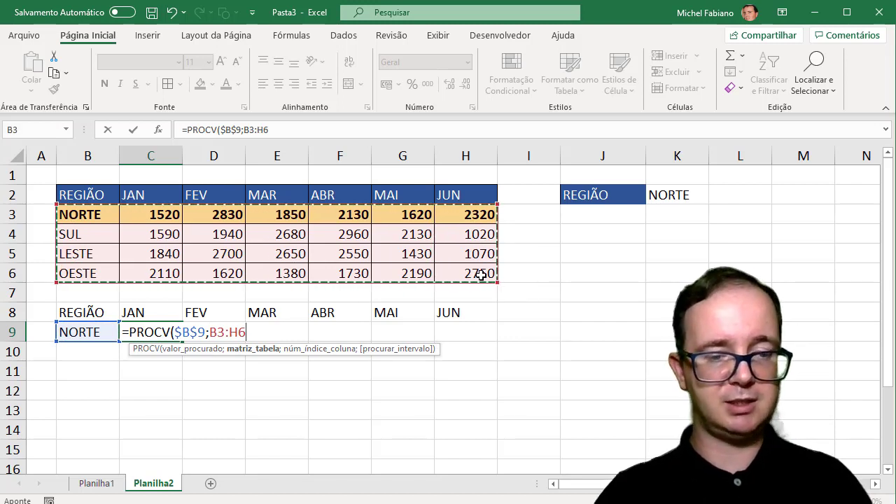
{"action": "key", "text": "F4"}
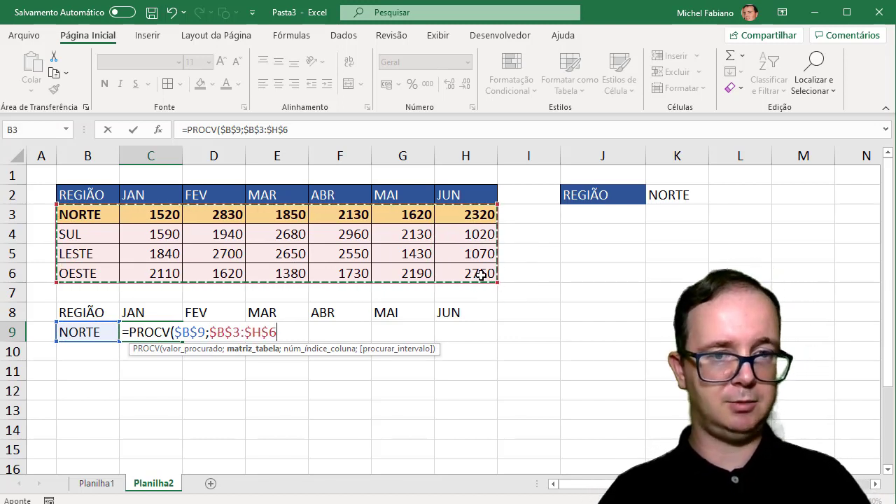
{"action": "type", "text": ";"}
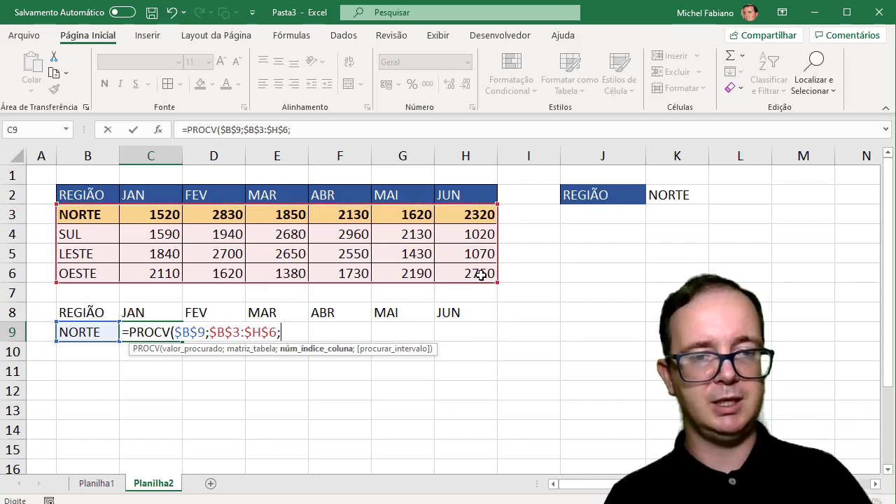
Complete the PROCV formula in C9 with COL(B1) as the column index and 0 for an exact match
{"action": "type", "text": "COL"}
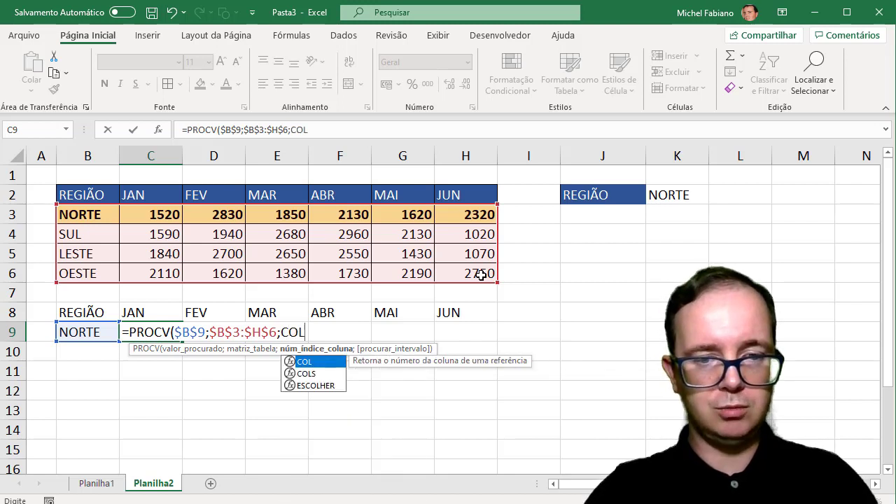
{"action": "type", "text": "("}
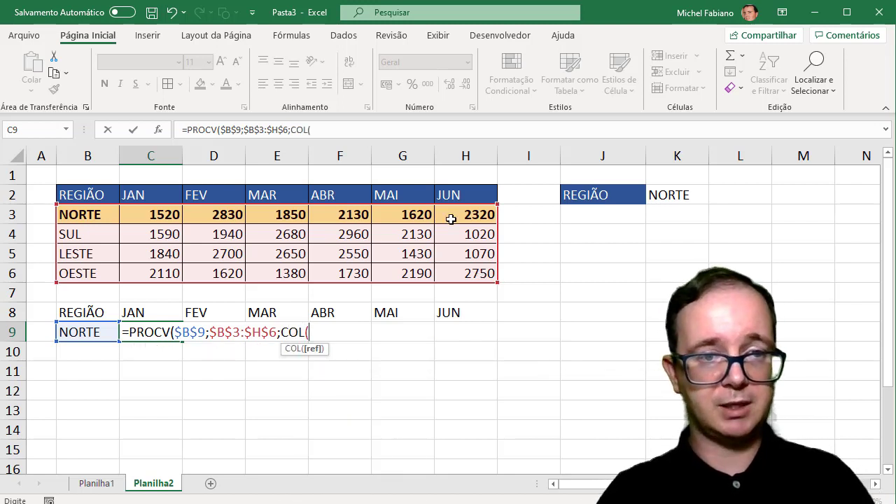
{"action": "left_click", "coordinate": [92, 175]}
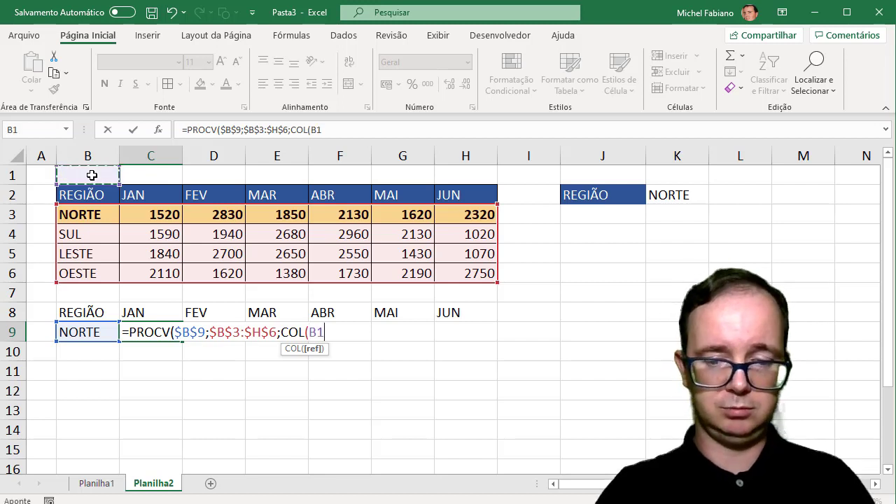
{"action": "type", "text": ")"}
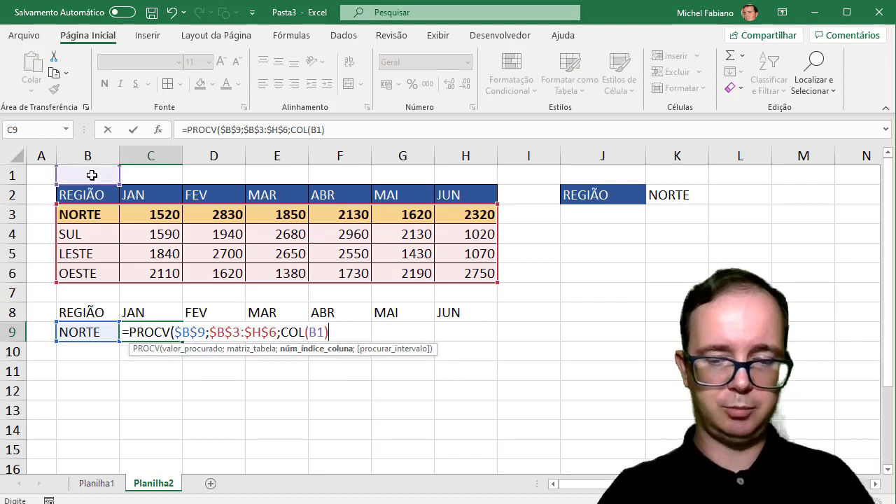
{"action": "type", "text": "; 0)"}
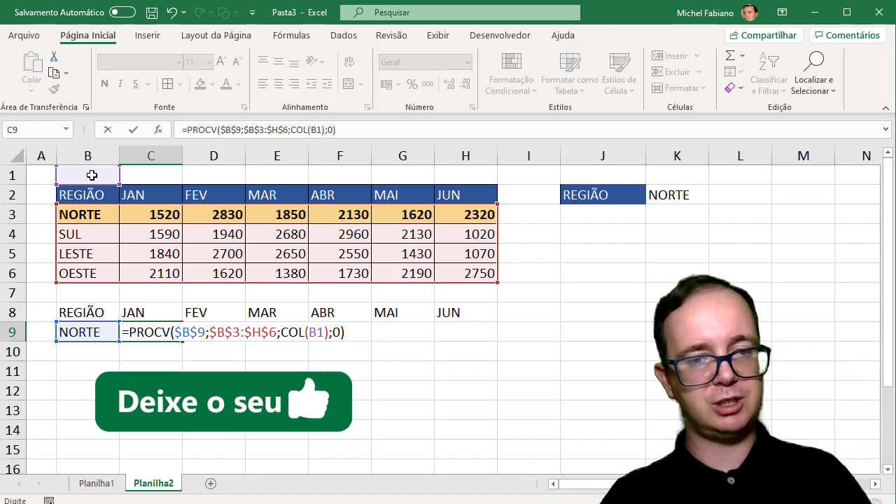
{"action": "key", "text": "Return"}
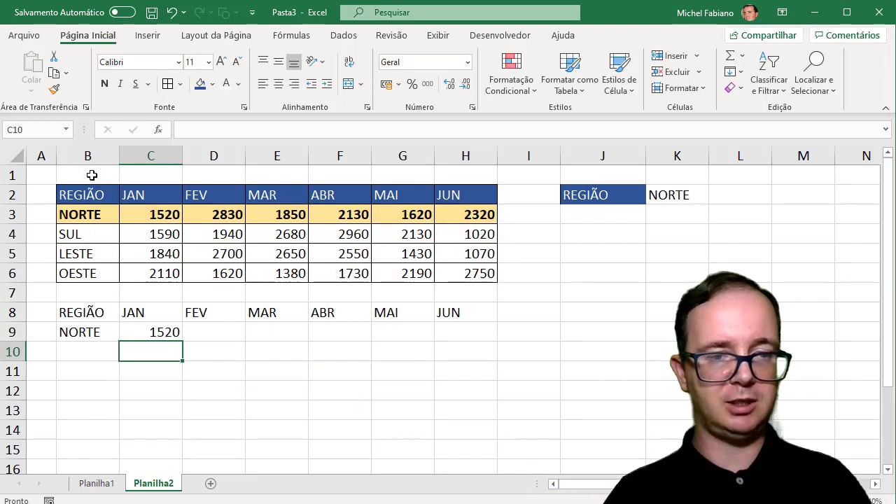
Copy the PROCV formula in C9 across to H9 and check the cell references in H9
{"action": "left_click", "coordinate": [172, 332]}
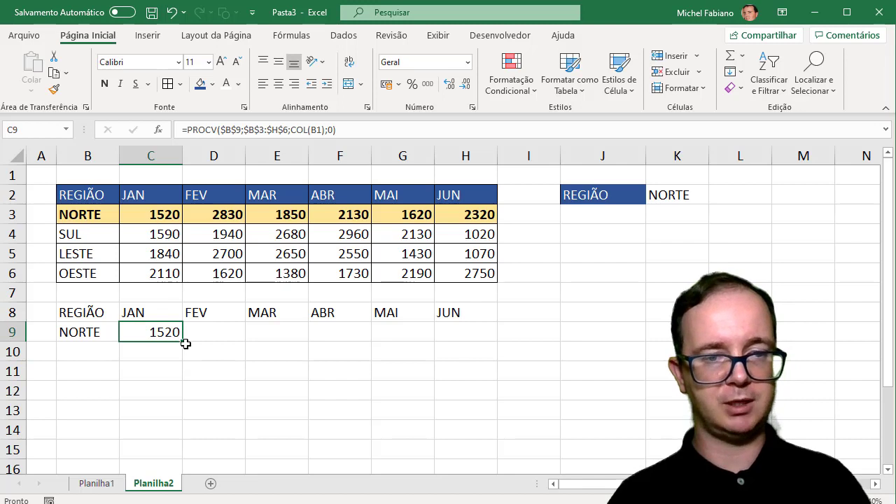
{"action": "left_click_drag", "start_coordinate": [183, 341], "coordinate": [483, 332]}
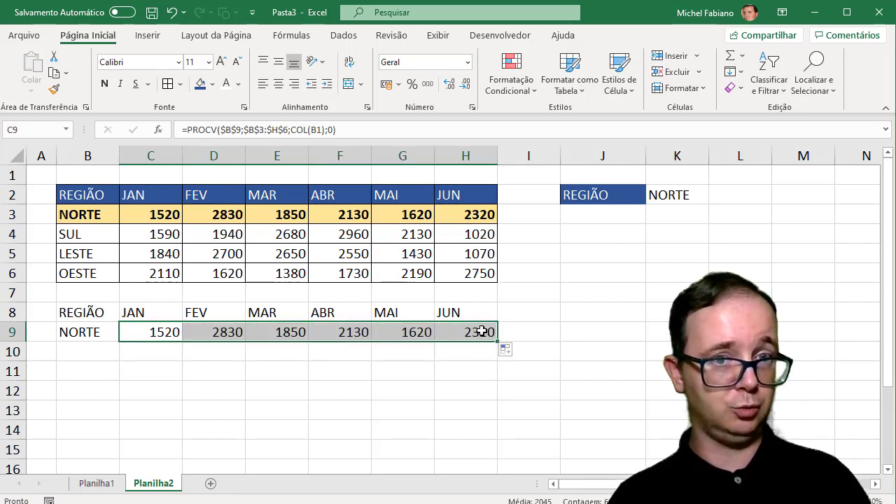
{"action": "double_click", "coordinate": [482, 332]}
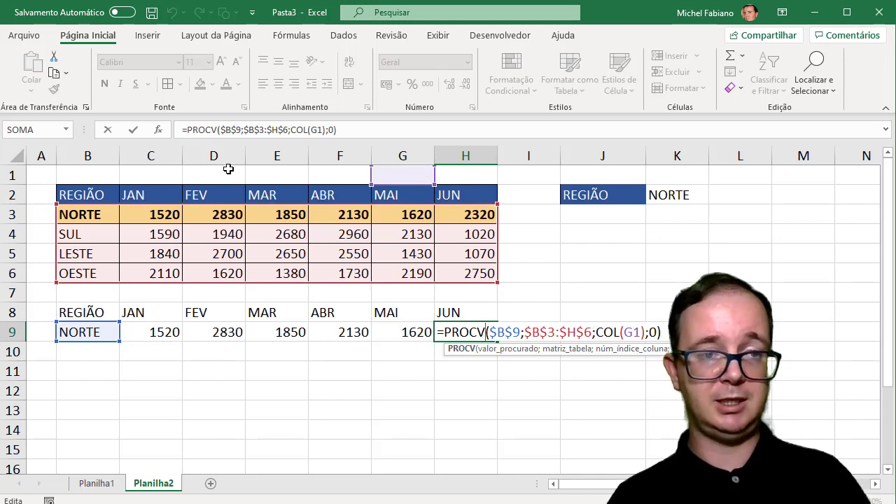
{"action": "key", "text": "ctrl+Return"}
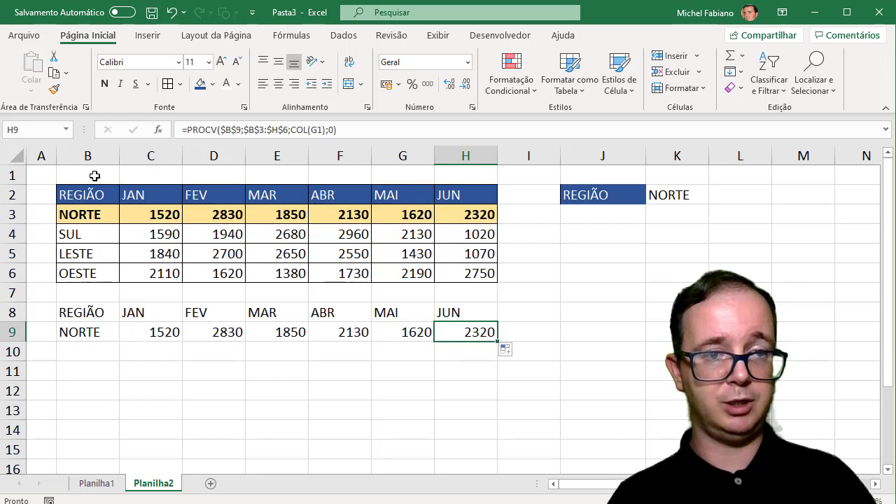
Enter =COL(B1) in C10 and copy it across to H10 to demonstrate the column index numbers
{"action": "left_click", "coordinate": [95, 177]}
{"action": "left_click", "coordinate": [155, 356]}
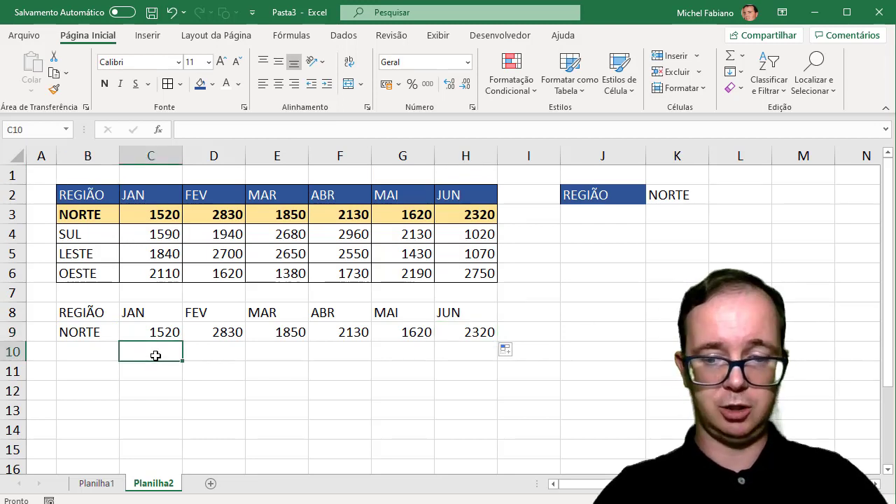
{"action": "type", "text": "=COL(B1"}
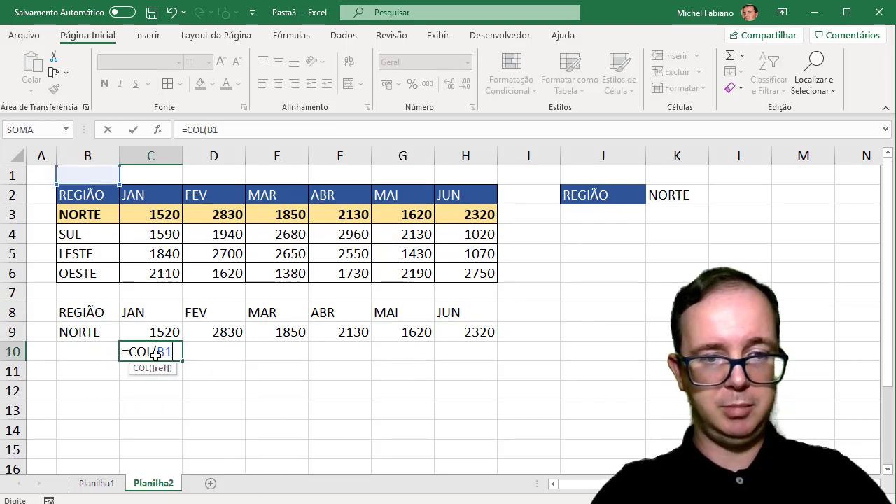
{"action": "type", "text": ")"}
{"action": "key", "text": "Return"}
{"action": "left_click", "coordinate": [153, 354]}
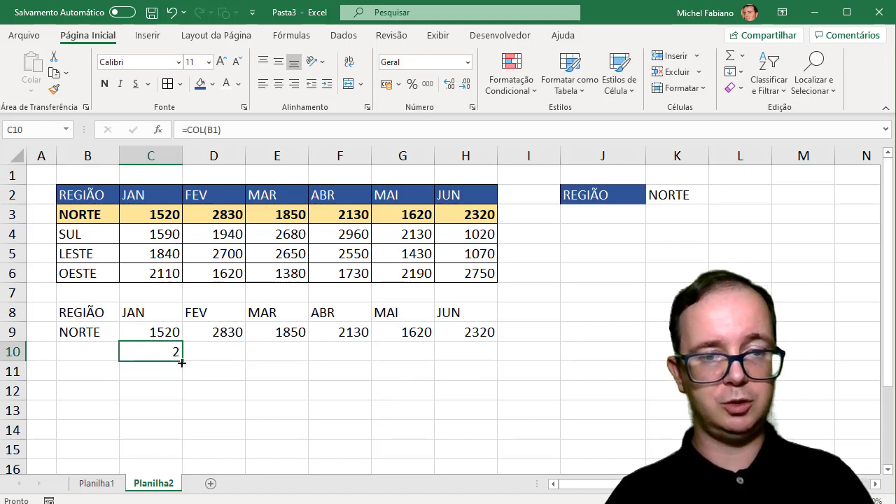
{"action": "left_click_drag", "start_coordinate": [185, 360], "coordinate": [499, 359]}
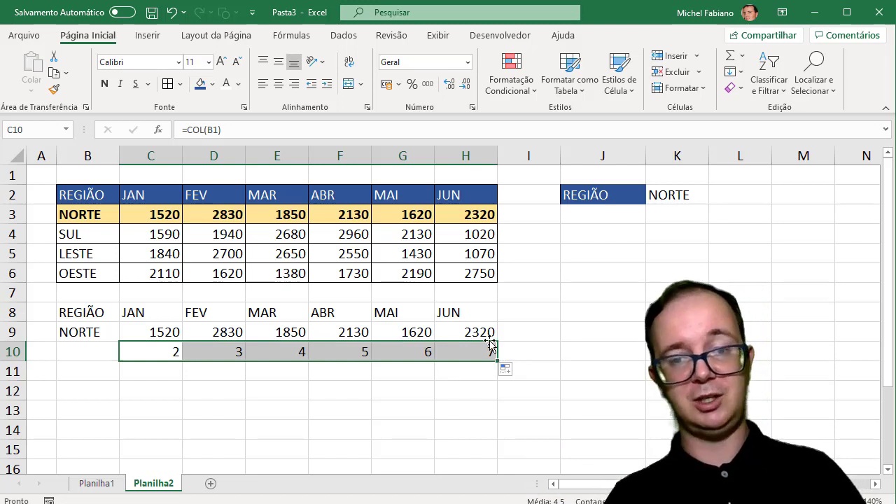
Check the COL argument of the PROCV formula in H9 and clear the COL formulas from C10:H10
{"action": "left_click", "coordinate": [488, 335]}
{"action": "double_click", "coordinate": [487, 335]}
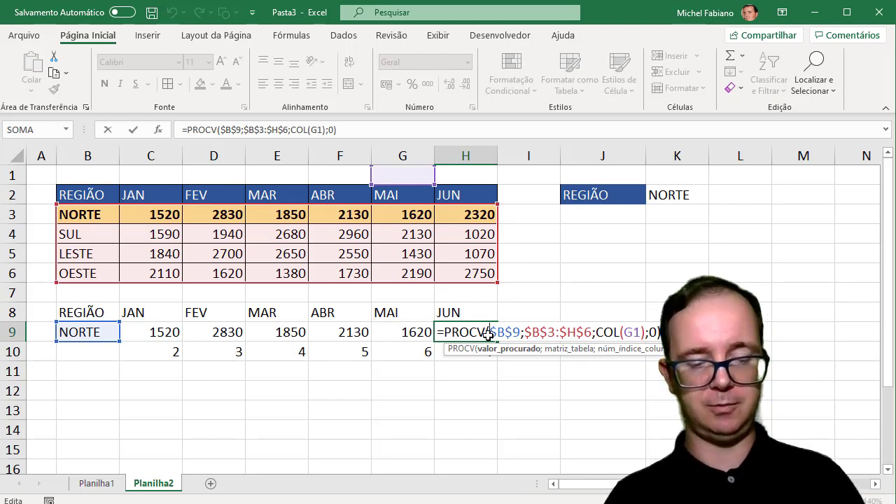
{"action": "key", "text": "Escape"}
{"action": "left_click_drag", "start_coordinate": [152, 354], "coordinate": [472, 352]}
{"action": "key", "text": "Delete"}
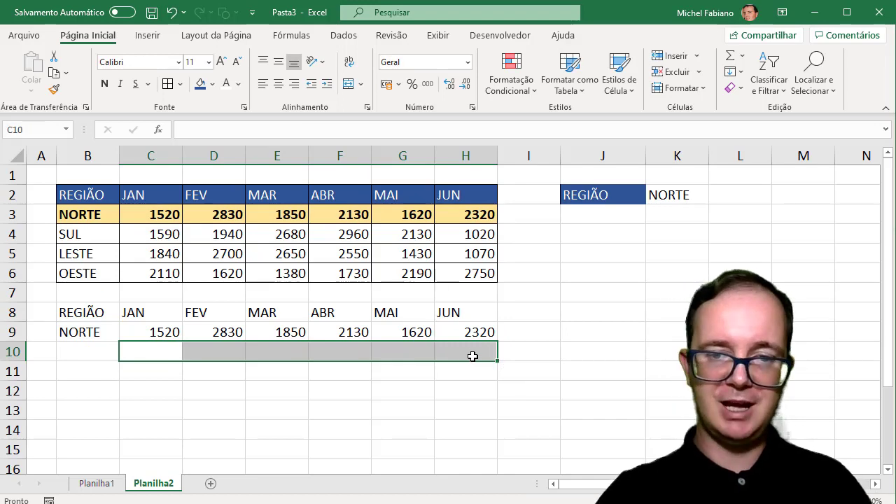
Insert a 2D clustered column chart from B8:H9 and place it directly below the region table, covering the summary rows
{"action": "left_click_drag", "start_coordinate": [67, 311], "coordinate": [479, 330]}
{"action": "left_click", "coordinate": [151, 37]}
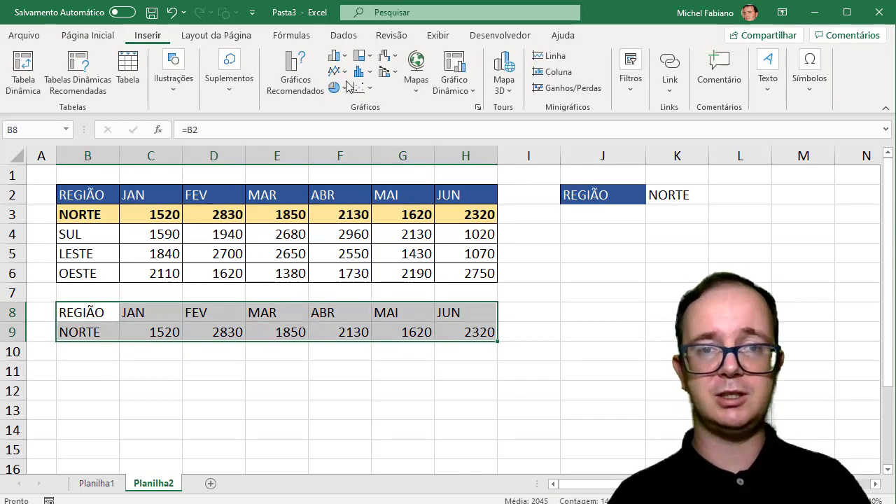
{"action": "left_click", "coordinate": [337, 56]}
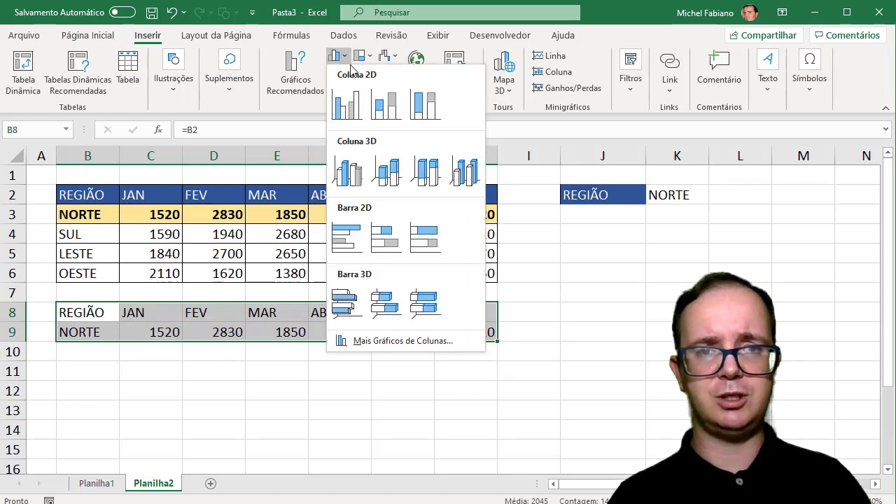
{"action": "left_click", "coordinate": [355, 101]}
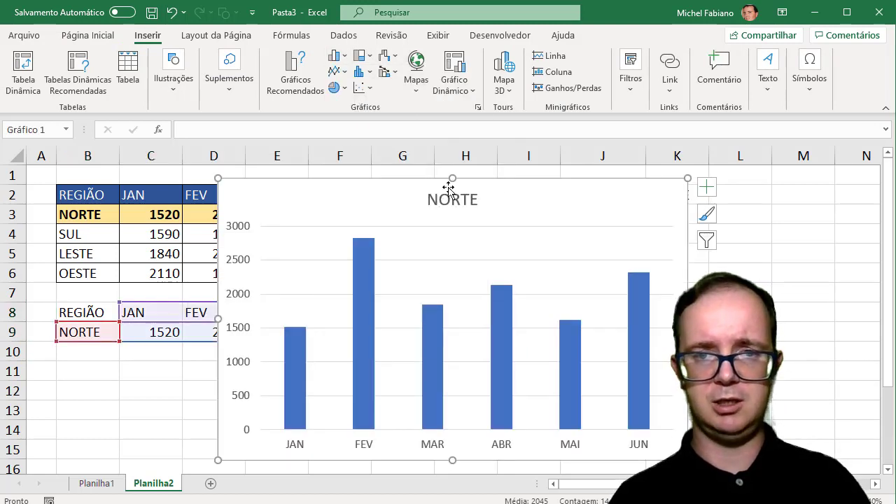
{"action": "mouse_move", "coordinate": [452, 181]}
{"action": "left_mouse_down"}
{"action": "mouse_move", "coordinate": [456, 244]}
{"action": "mouse_move", "coordinate": [444, 264]}
{"action": "mouse_move", "coordinate": [329, 287]}
{"action": "left_mouse_up"}
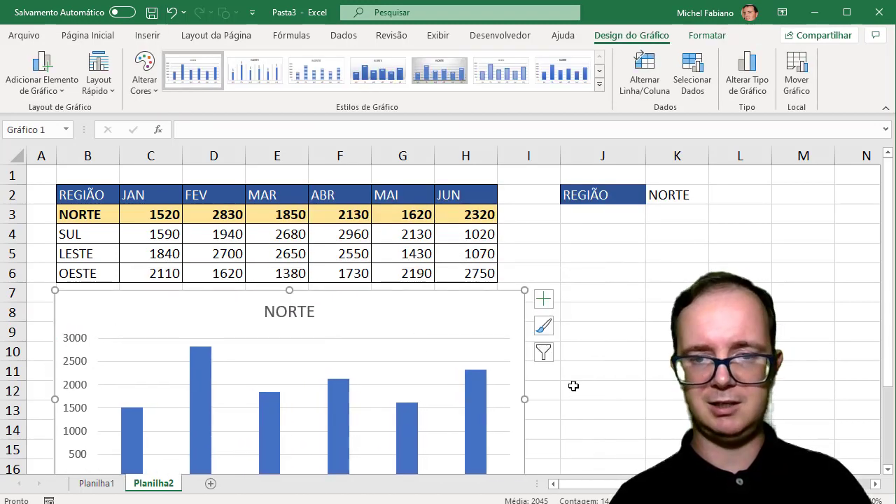
Collapse the ribbon and narrow the chart so its edge lines up with the end of column H
{"action": "left_click", "coordinate": [89, 35]}
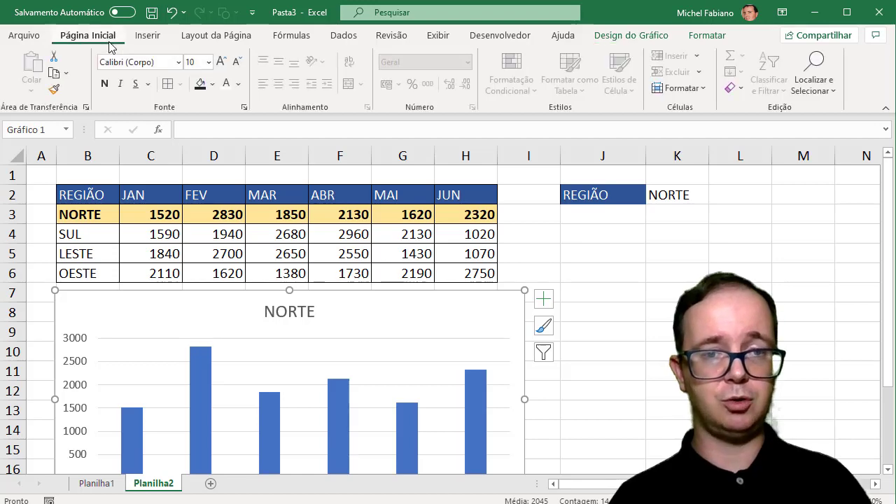
{"action": "double_click", "coordinate": [109, 41]}
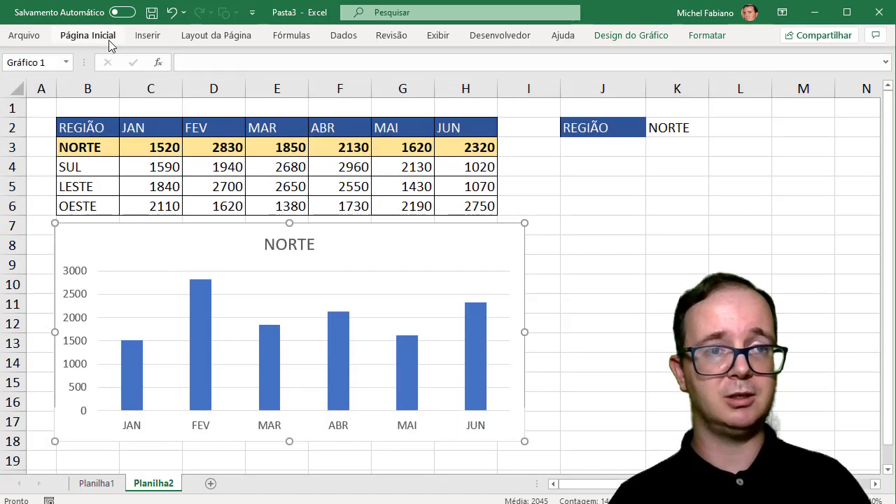
{"action": "mouse_move", "coordinate": [524, 332]}
{"action": "left_mouse_down"}
{"action": "mouse_move", "coordinate": [552, 327]}
{"action": "mouse_move", "coordinate": [499, 329]}
{"action": "left_mouse_up"}
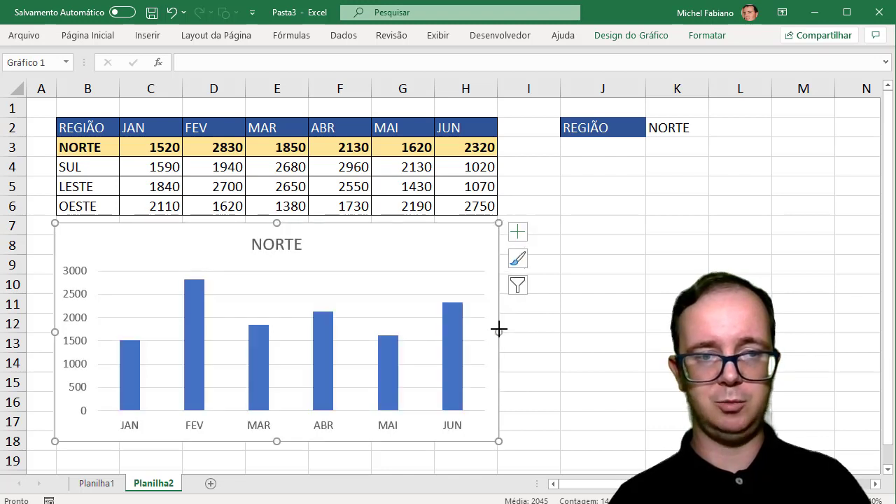
Delete the vertical axis labels and the horizontal gridlines from the column chart
{"action": "left_click", "coordinate": [68, 294]}
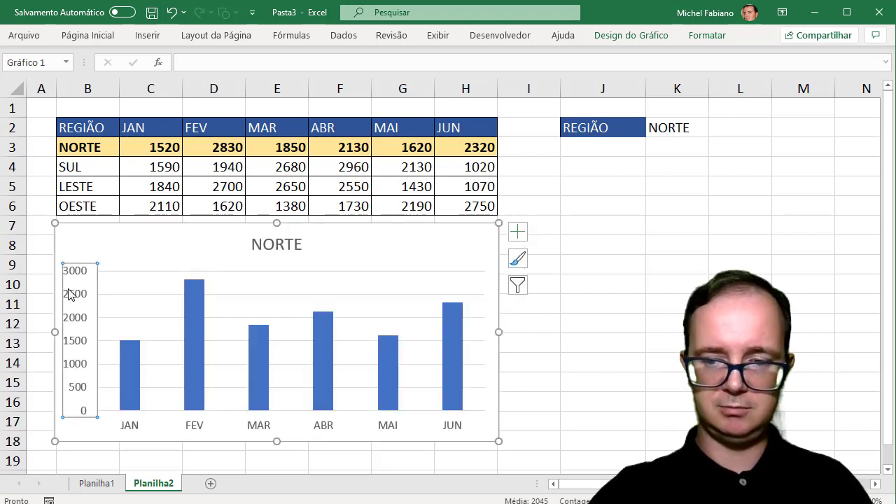
{"action": "key", "text": "Delete"}
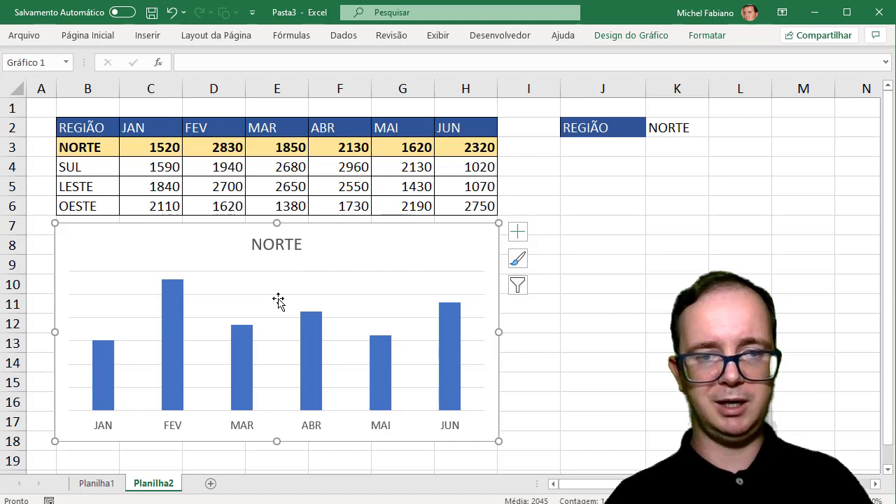
{"action": "left_click", "coordinate": [278, 301]}
{"action": "left_click", "coordinate": [278, 295]}
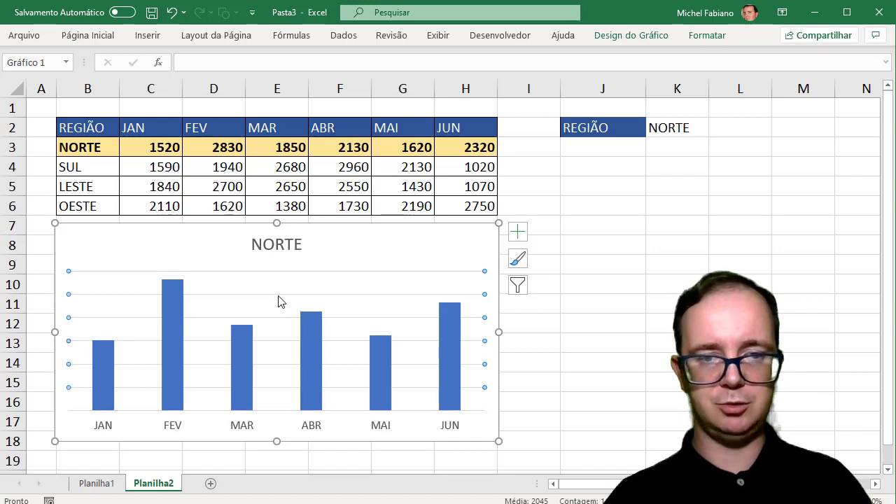
{"action": "key", "text": "Delete"}
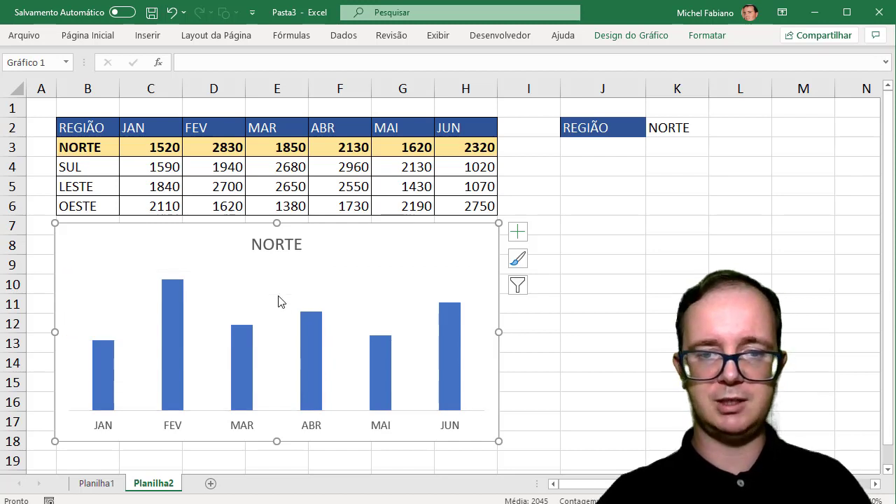
Apply the chart style with a solid blue background and hatched white columns, and delete the chart's vertical axis labels
{"action": "left_click", "coordinate": [647, 38]}
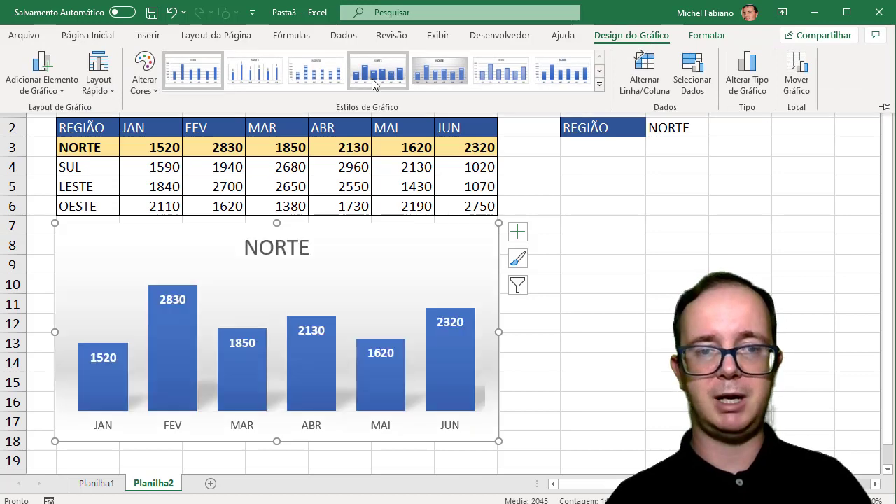
{"action": "left_click", "coordinate": [599, 84]}
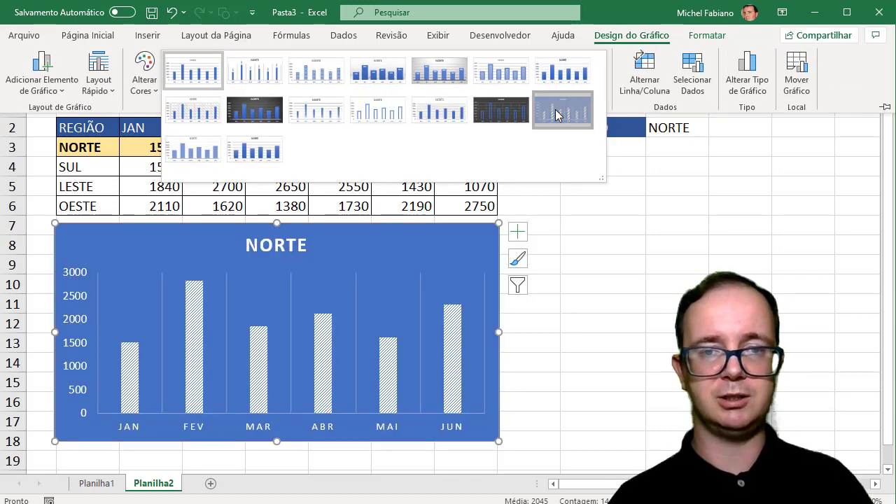
{"action": "left_click", "coordinate": [558, 114]}
{"action": "left_click", "coordinate": [406, 260]}
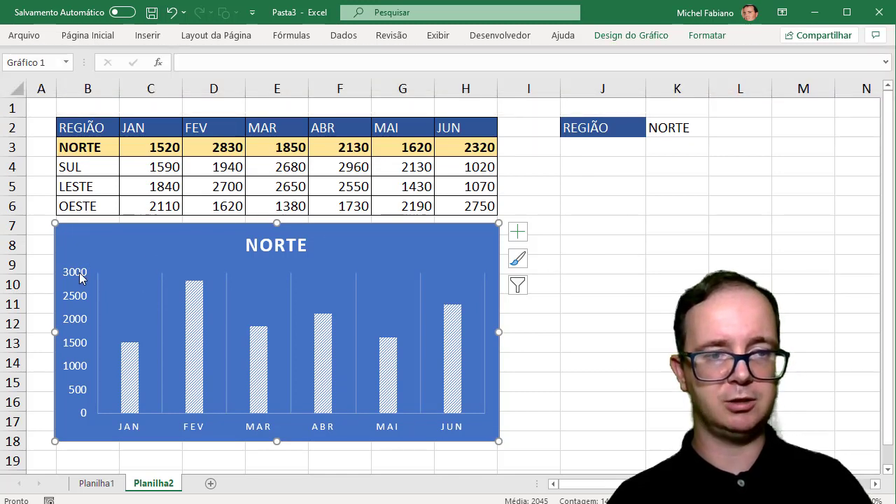
{"action": "left_click", "coordinate": [86, 327]}
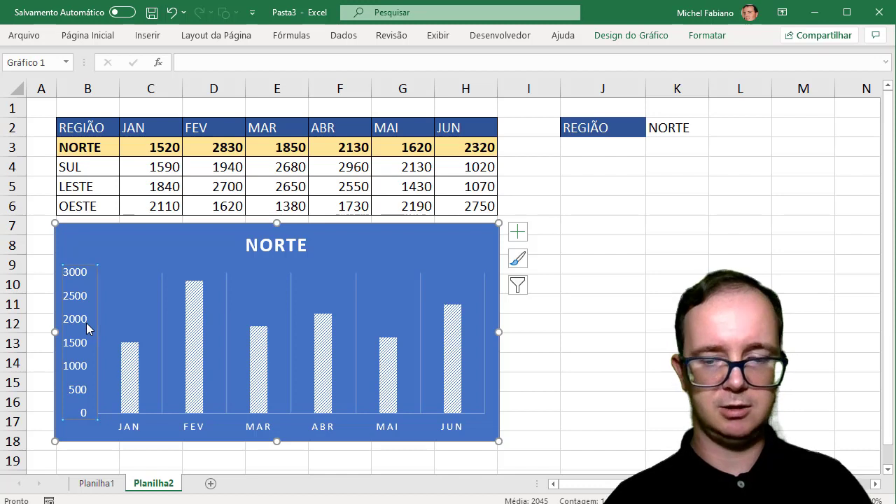
{"action": "key", "text": "Delete"}
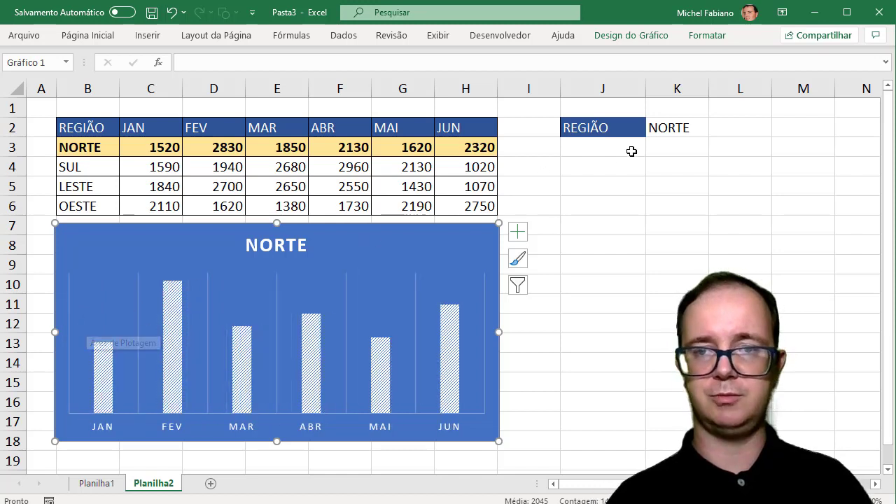
Test the dynamic chart by switching the region in K2 to SUL, LESTE and finally OESTE
{"action": "left_click", "coordinate": [691, 123]}
{"action": "left_click", "coordinate": [715, 129]}
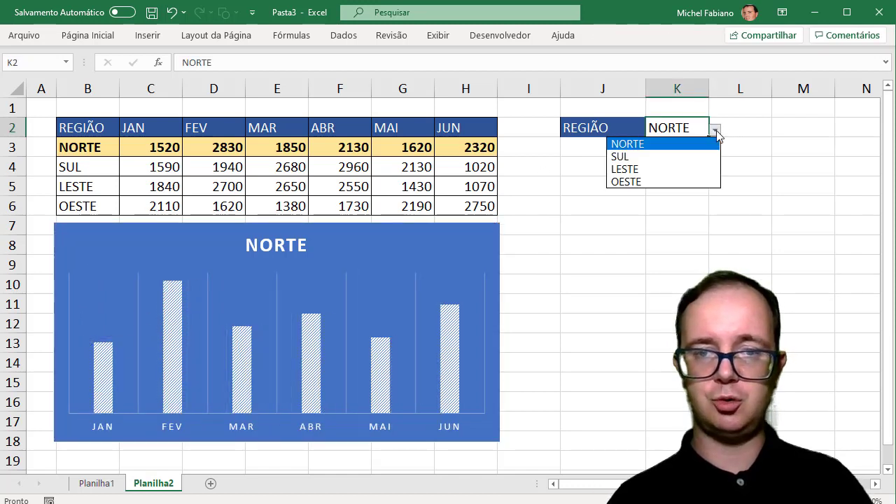
{"action": "left_click", "coordinate": [648, 157]}
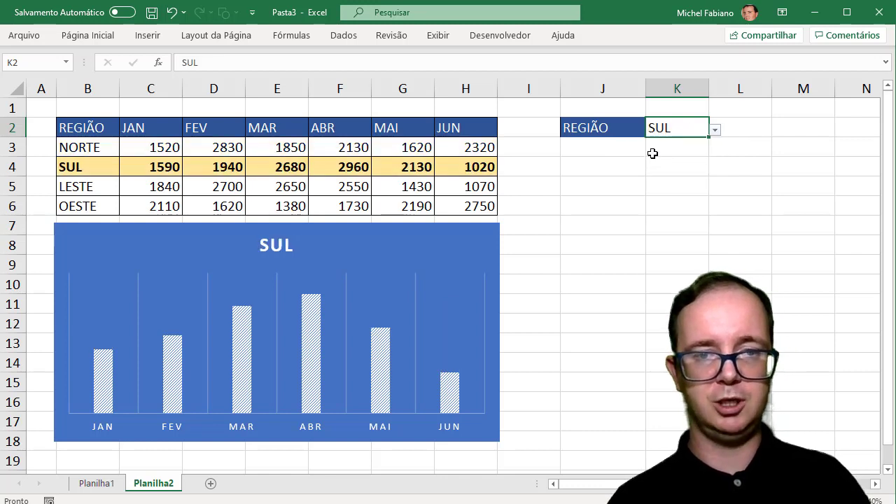
{"action": "left_click", "coordinate": [716, 130]}
{"action": "left_click", "coordinate": [656, 168]}
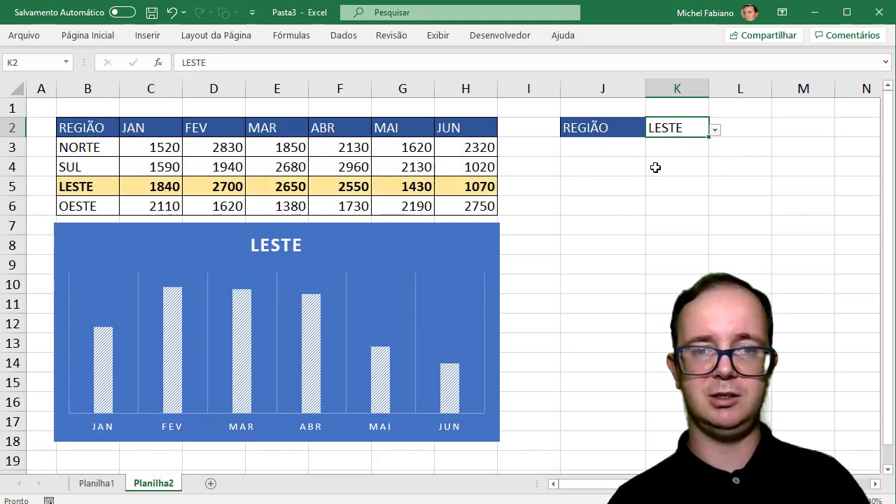
{"action": "left_click", "coordinate": [715, 131]}
{"action": "left_click", "coordinate": [649, 185]}
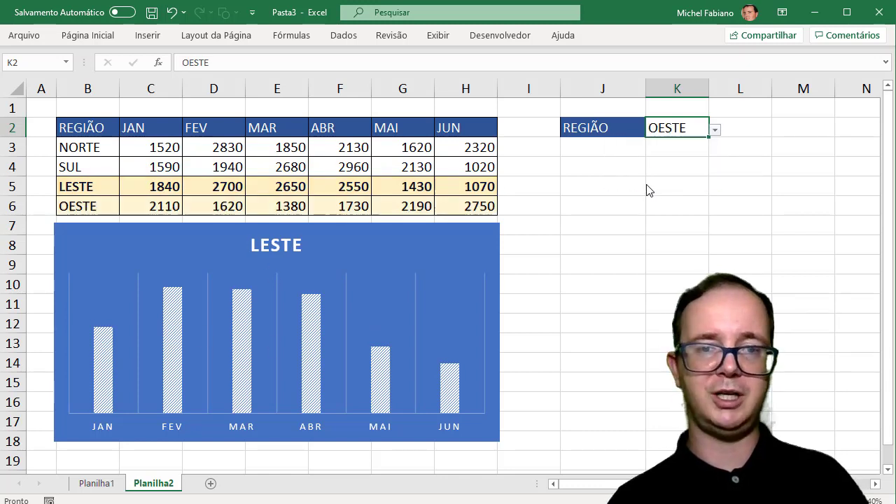